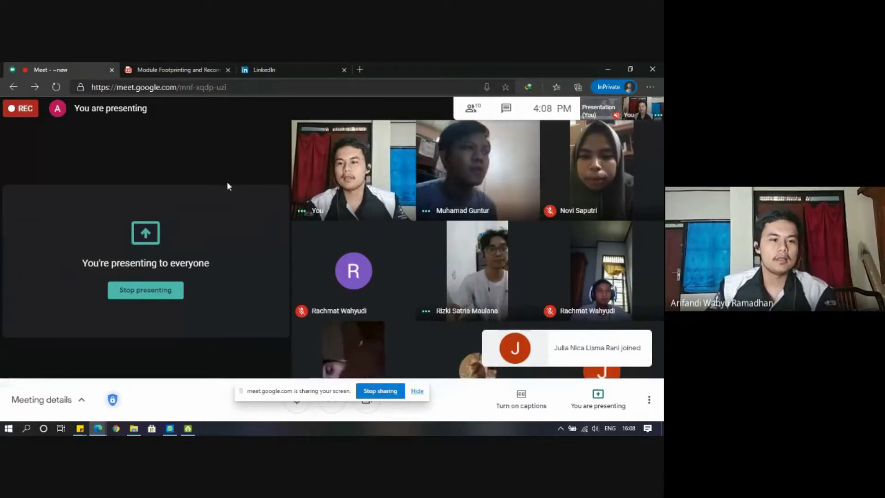
Switch the shared screen from the meeting grid to the Module Footprinting PDF at Lab 3, page 19.
left_click(176, 69)
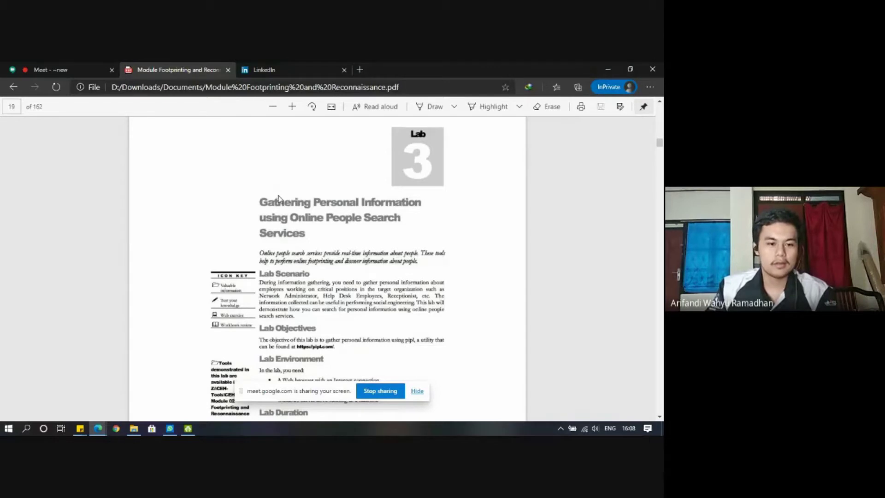
scroll(270, 206, "up", 2)
scroll(275, 212, "down", 2)
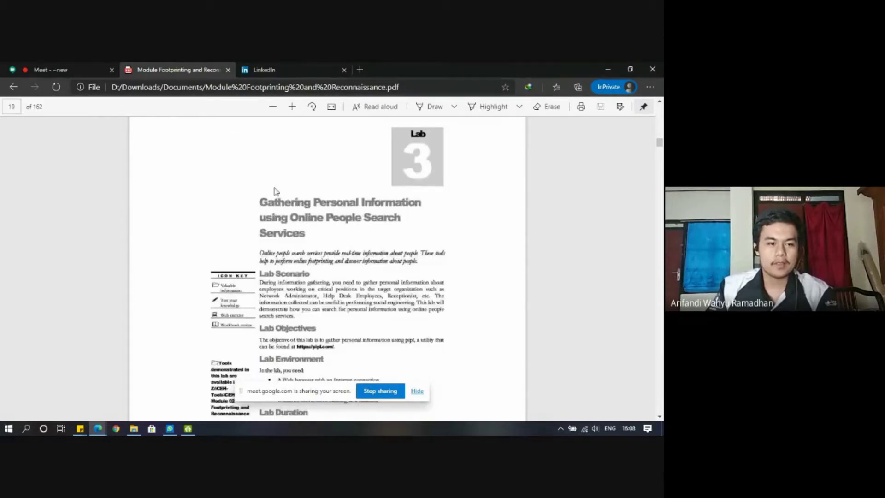
left_click(82, 69)
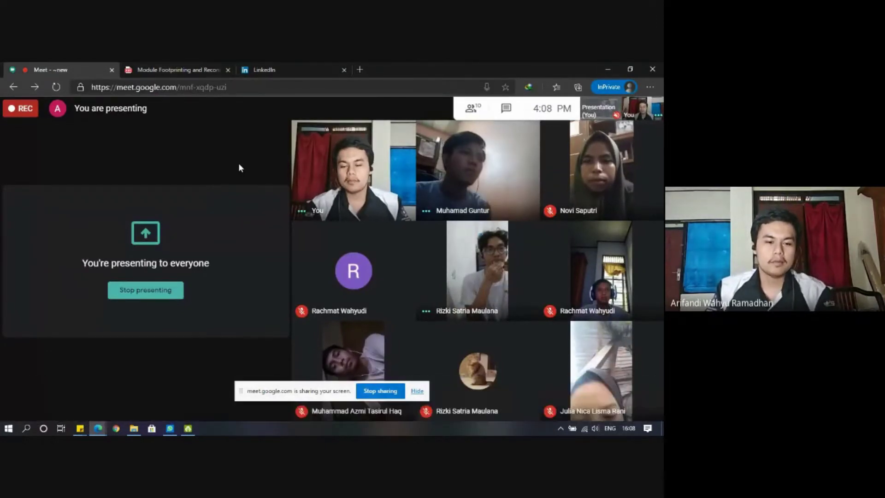
left_click(170, 70)
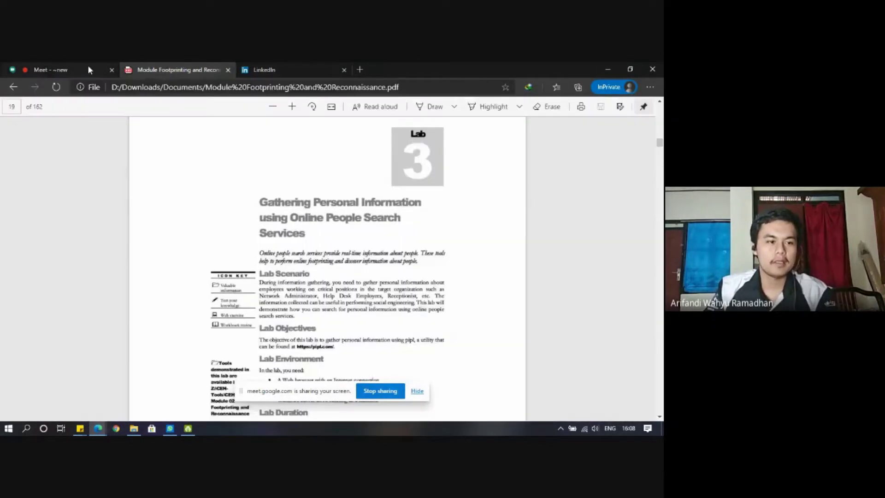
left_click(76, 68)
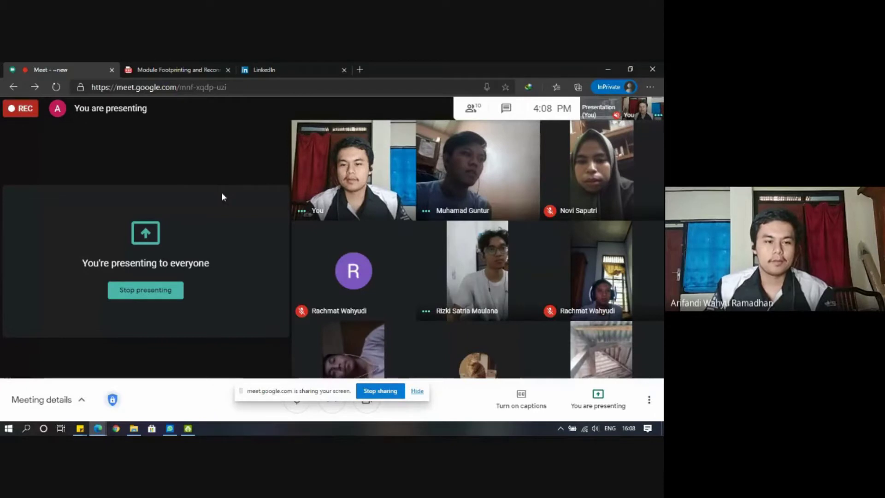
left_click(184, 67)
left_click(85, 68)
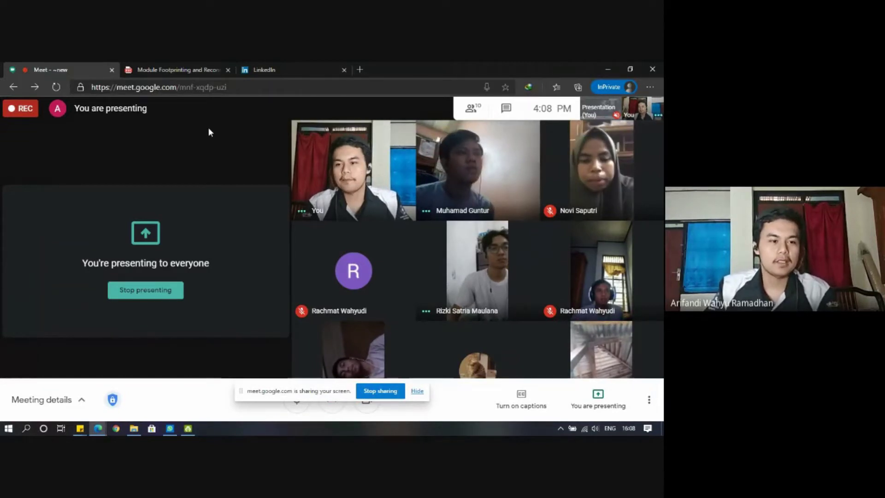
left_click(182, 69)
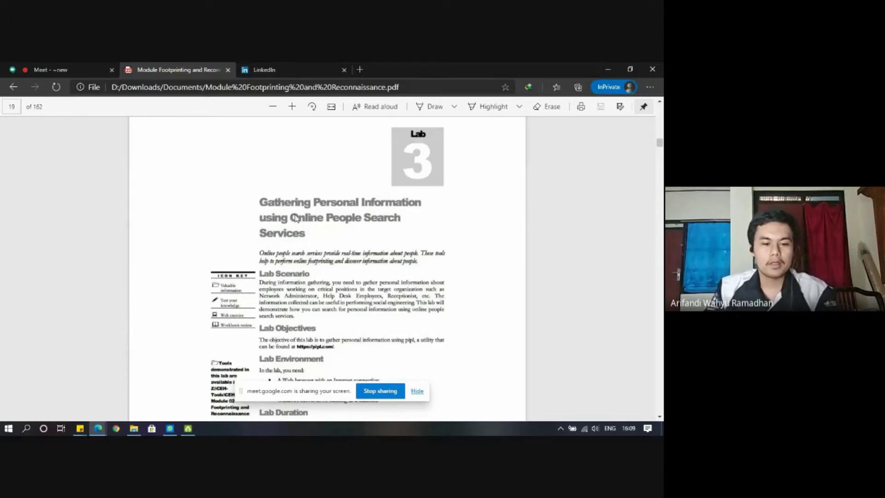
scroll(314, 238, "down", 1)
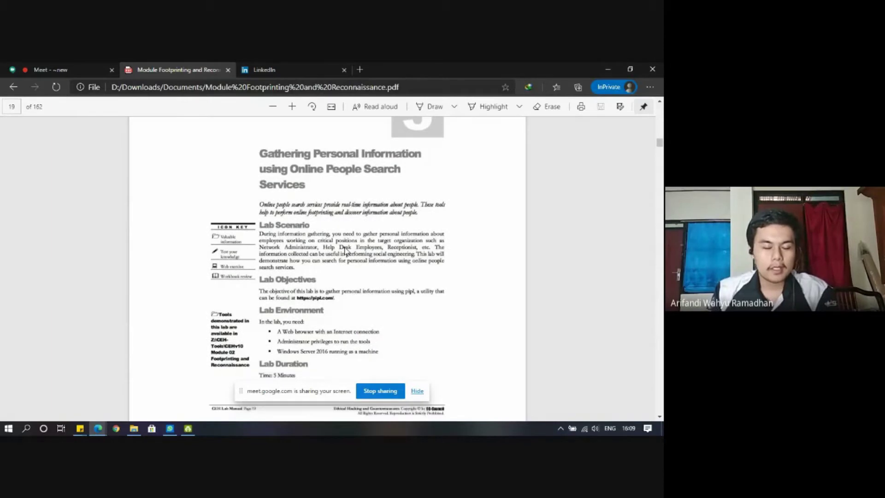
scroll(355, 245, "down", 2)
scroll(360, 237, "up", 1)
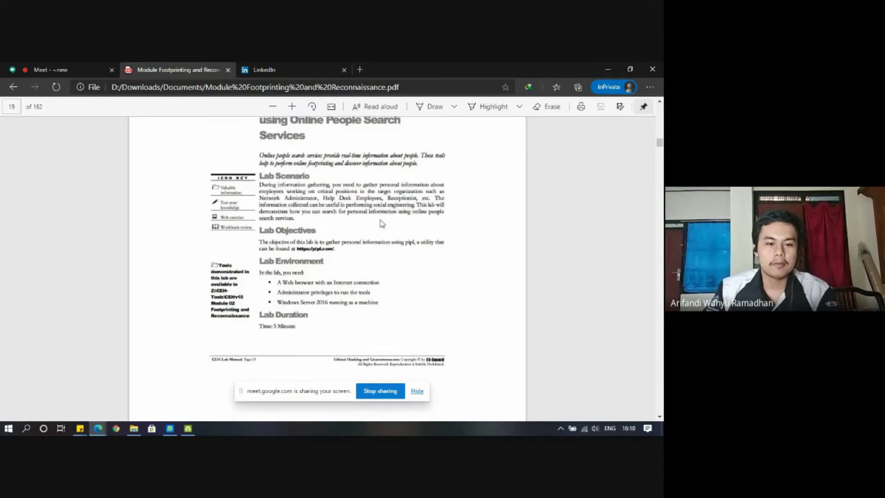
scroll(382, 224, "up", 1)
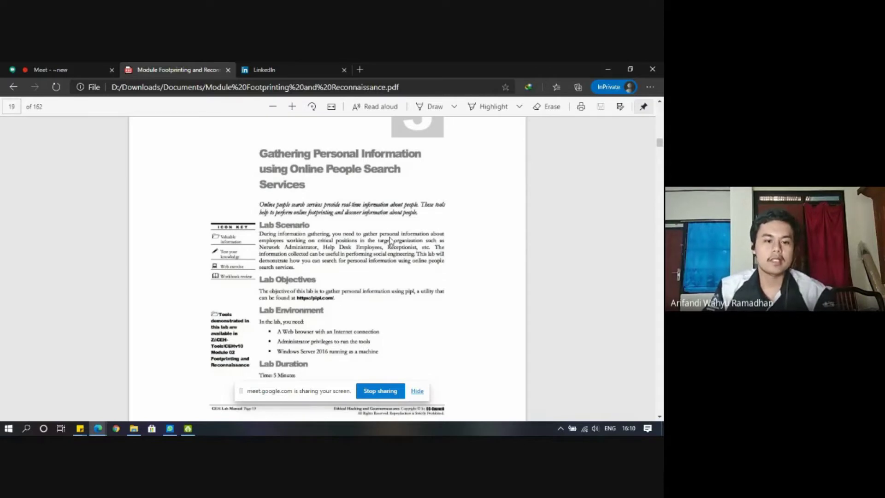
scroll(408, 239, "down", 2)
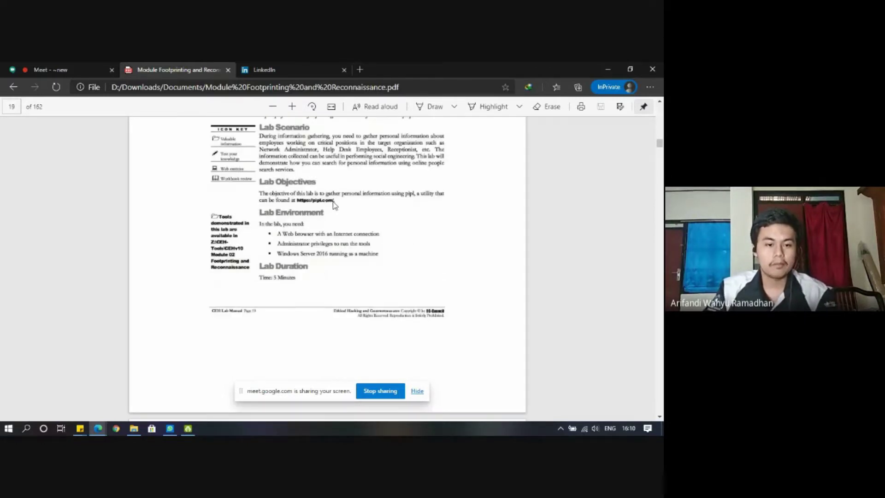
left_click(360, 69)
type("pipl.com")
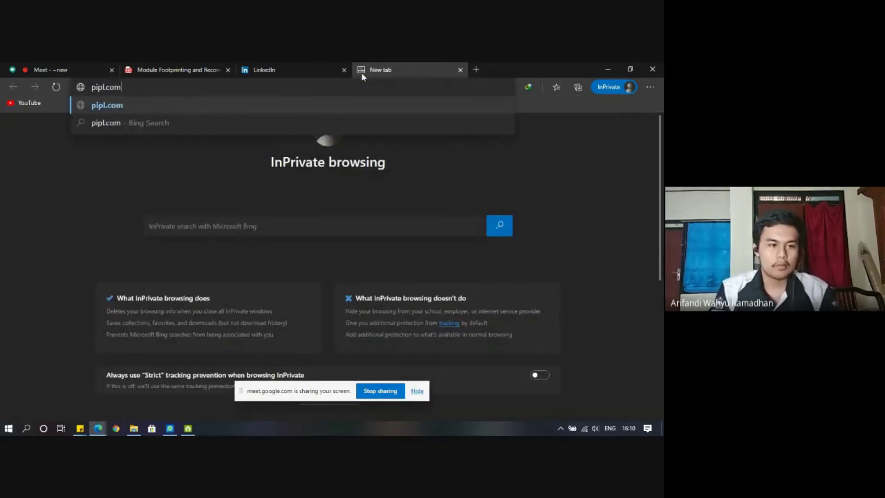
key("Return")
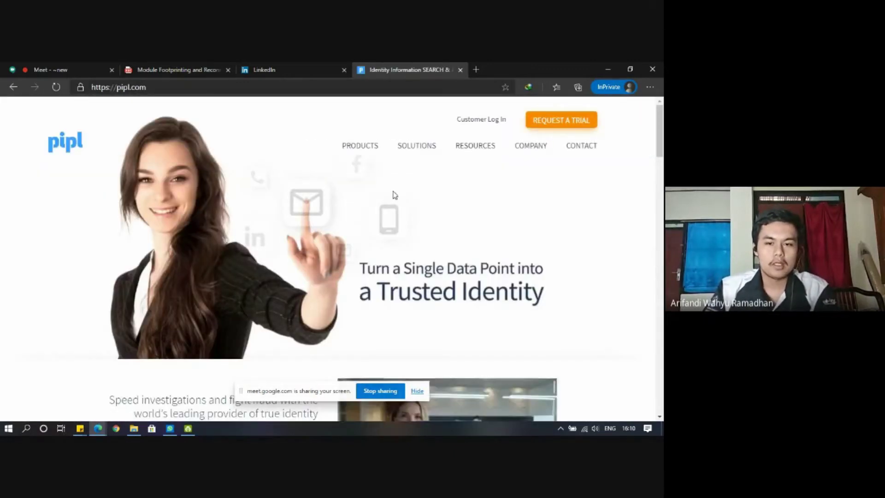
left_click(545, 127)
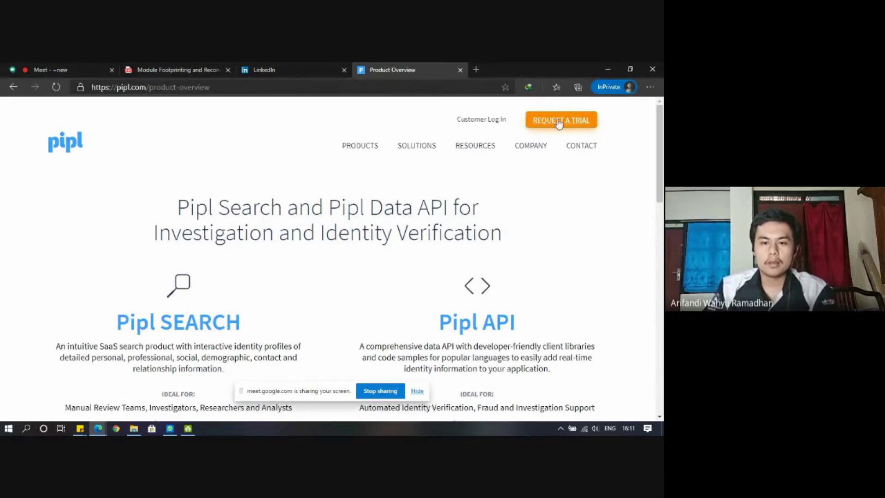
left_click(461, 70)
left_click(267, 69)
left_click(223, 69)
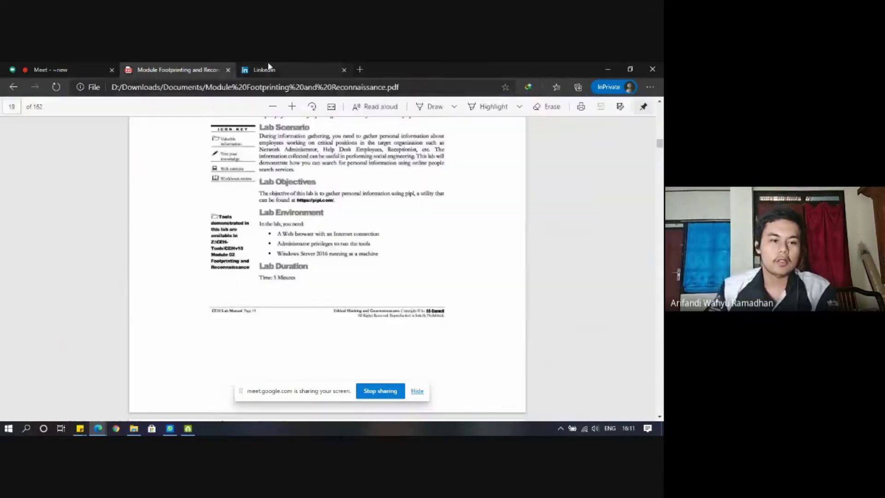
Browse the LinkedIn home feed, then bring up the search box suggestions such as covid.
left_click(268, 67)
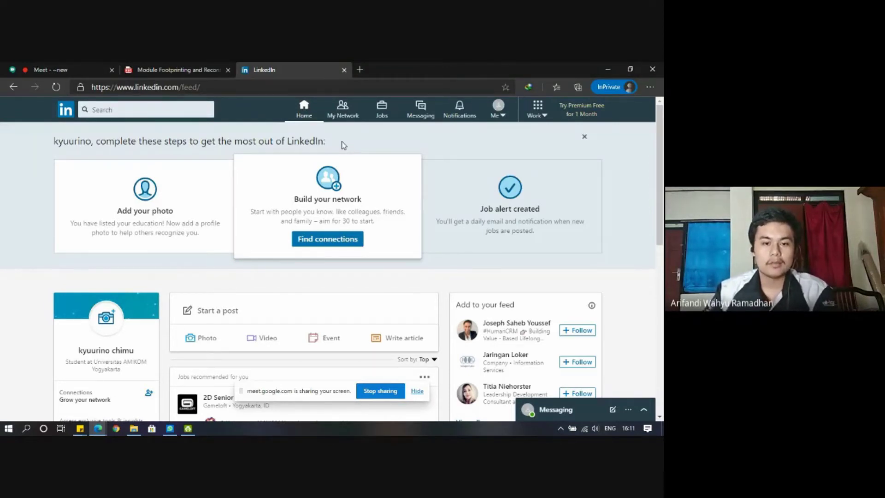
scroll(425, 129, "down", 3)
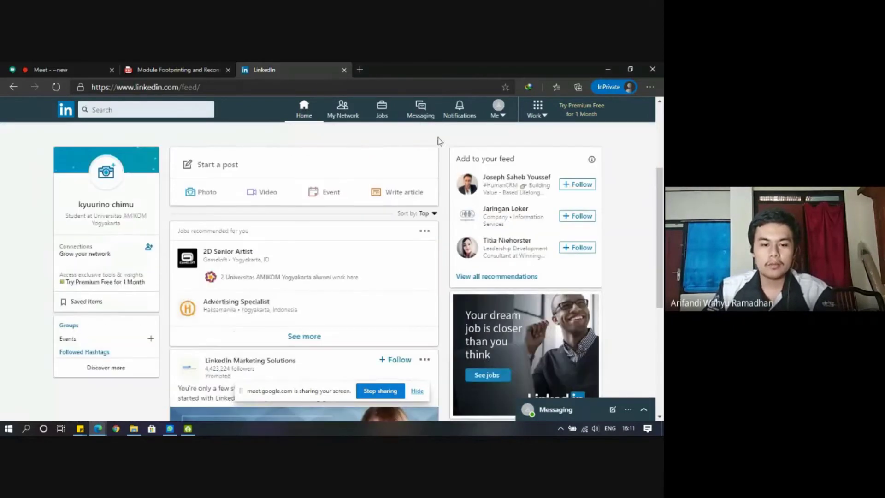
scroll(343, 139, "down", 1)
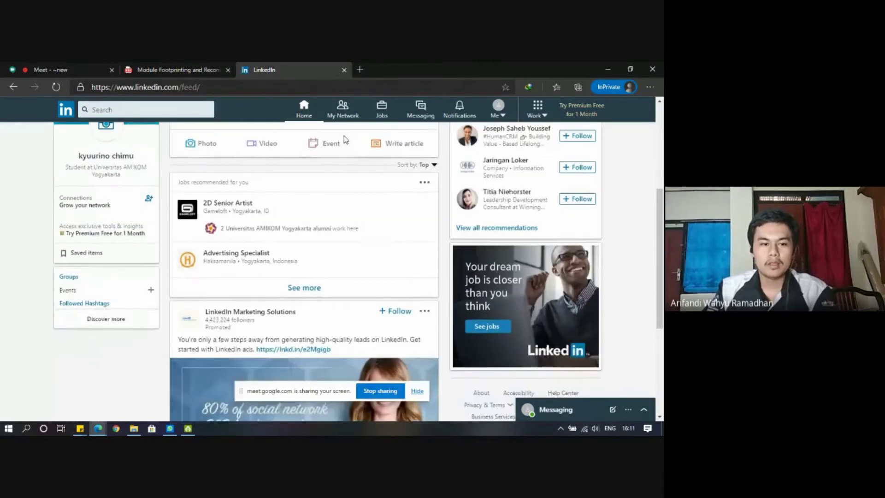
scroll(345, 139, "up", 1)
scroll(649, 186, "up", 1)
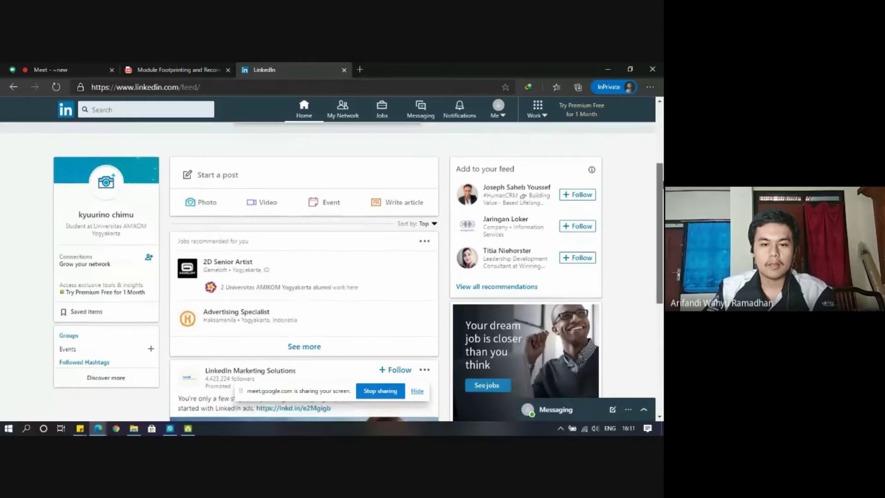
scroll(338, 223, "down", 1)
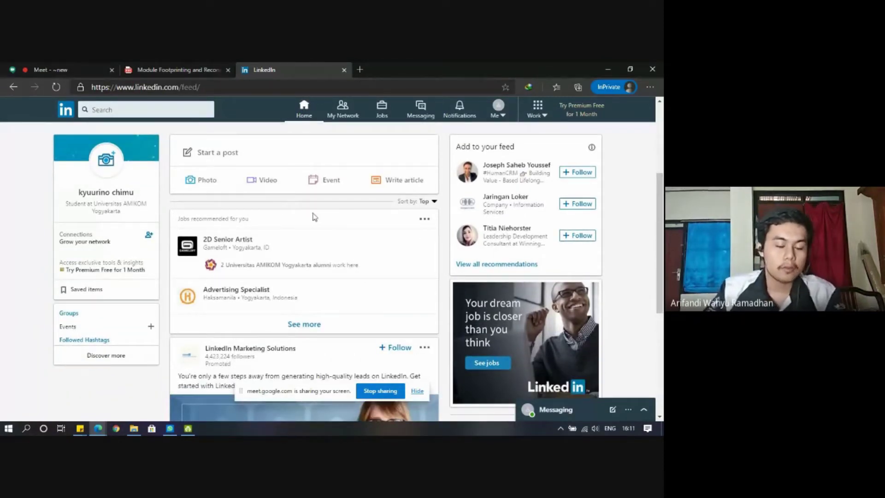
scroll(325, 216, "down", 5)
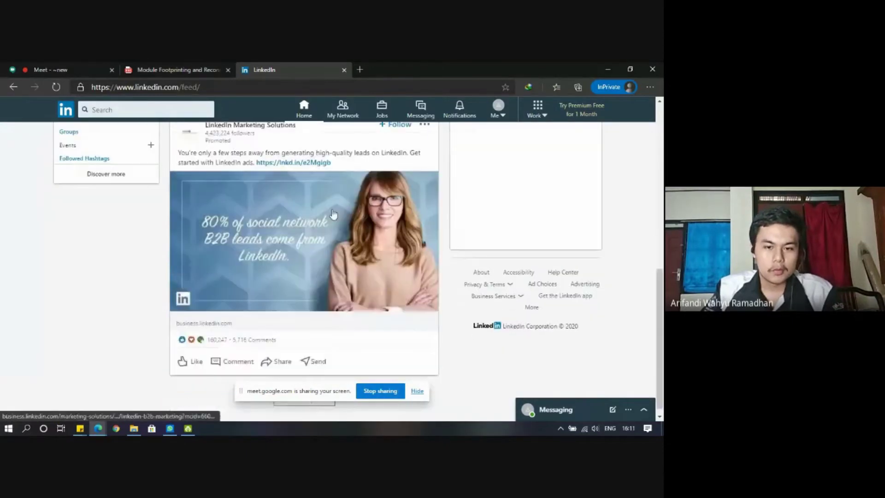
scroll(369, 226, "up", 7)
scroll(380, 230, "up", 2)
left_click(168, 108)
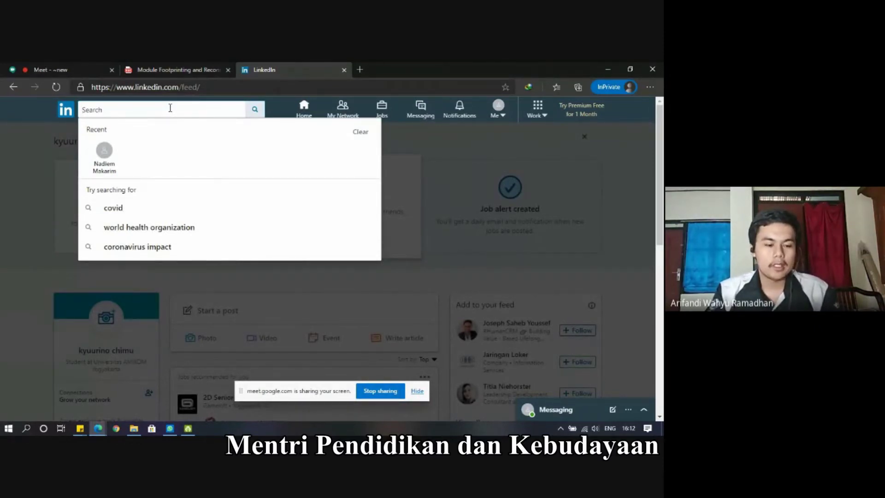
Search LinkedIn for the GO-JEK Indonesia founder's full name and open his profile.
type("Nad")
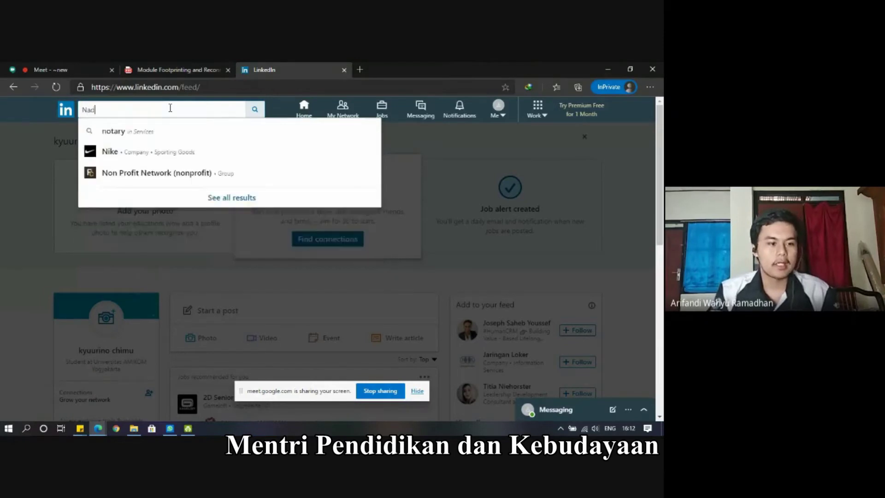
type("iem")
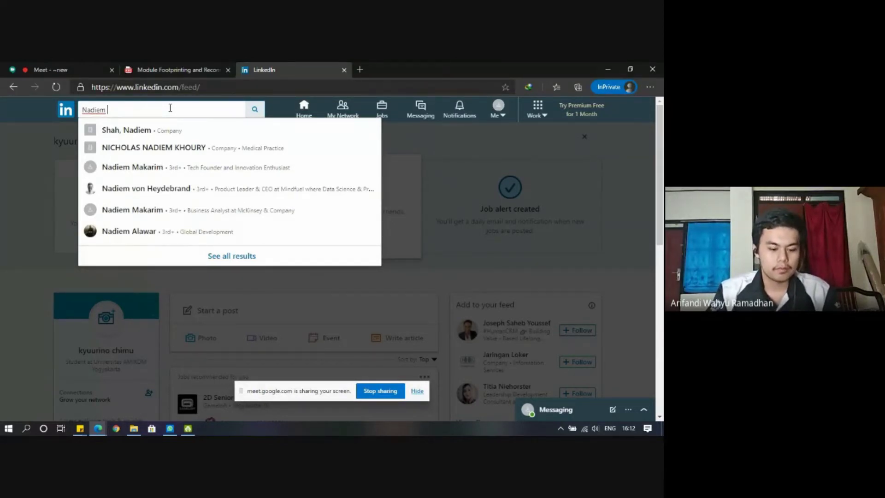
key("BackSpace")
key("BackSpace")
key("BackSpace")
key("BackSpace")
key("BackSpace")
key("BackSpace")
key("BackSpace")
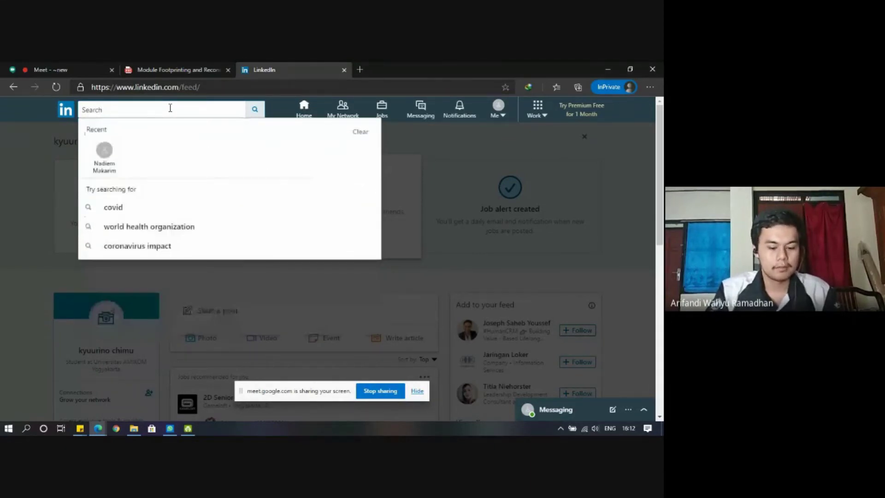
type("Nadiem Makarim")
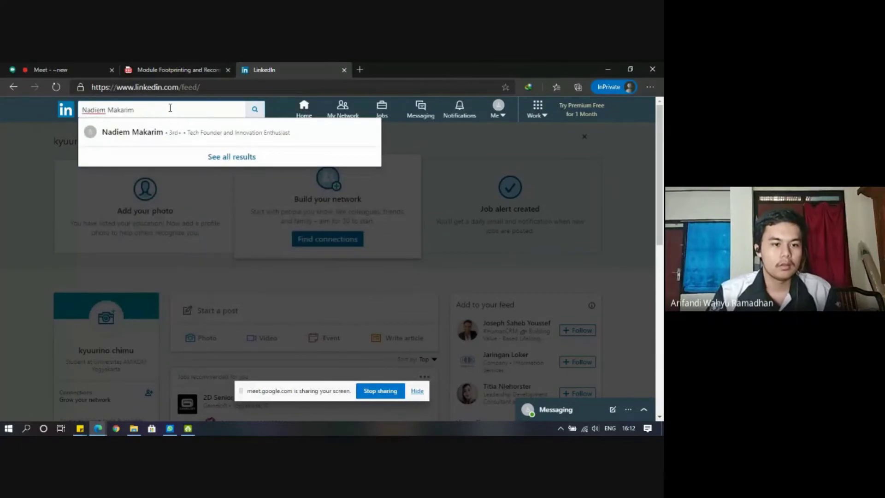
key("Return")
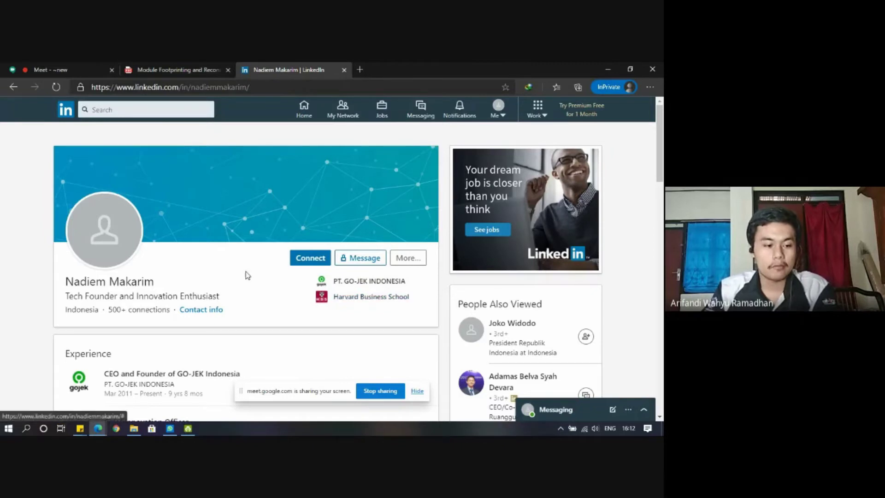
Review the GO-JEK founder's profile down to the People Also Viewed list.
scroll(248, 276, "down", 3)
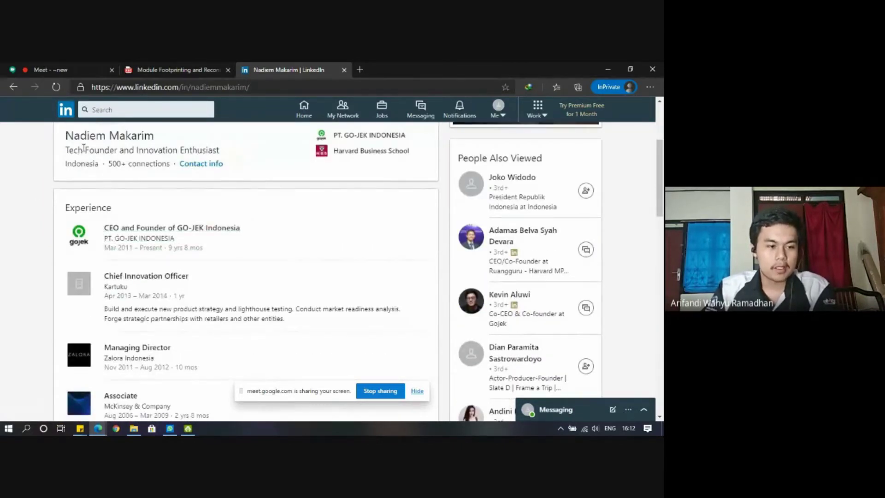
right_click(178, 212)
left_click(119, 190)
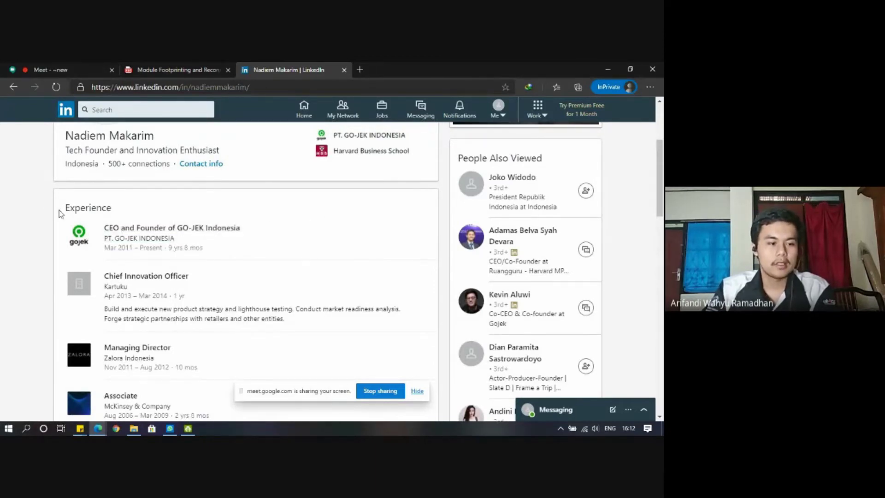
scroll(127, 219, "down", 1)
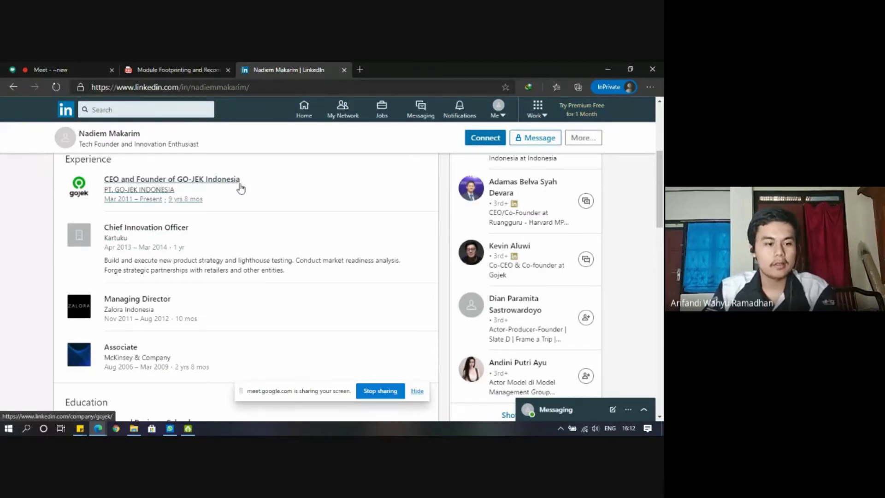
scroll(217, 226, "down", 1)
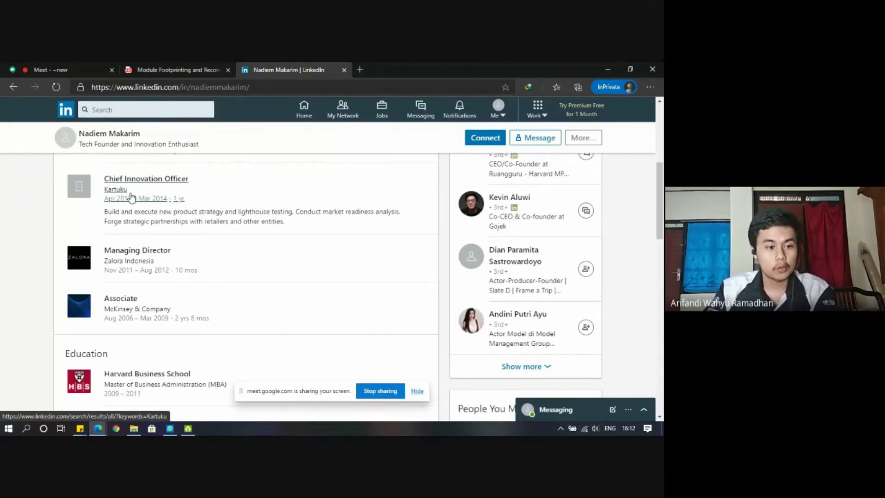
scroll(223, 208, "down", 1)
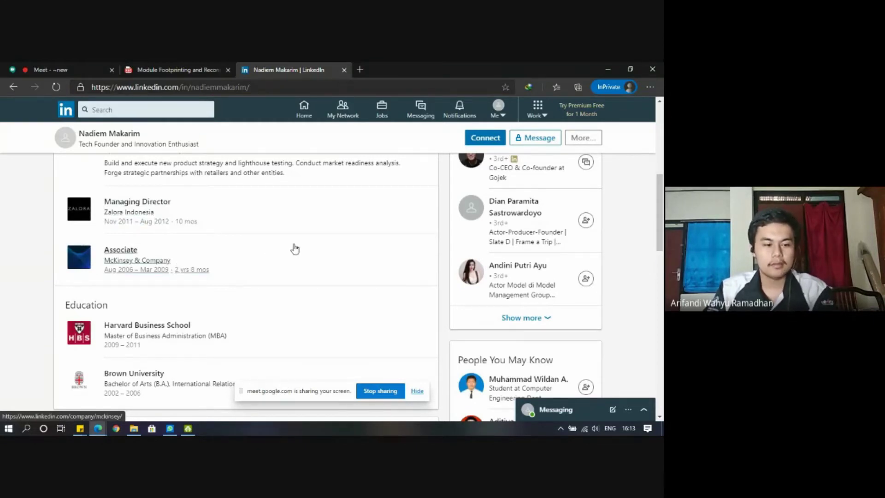
scroll(295, 249, "down", 2)
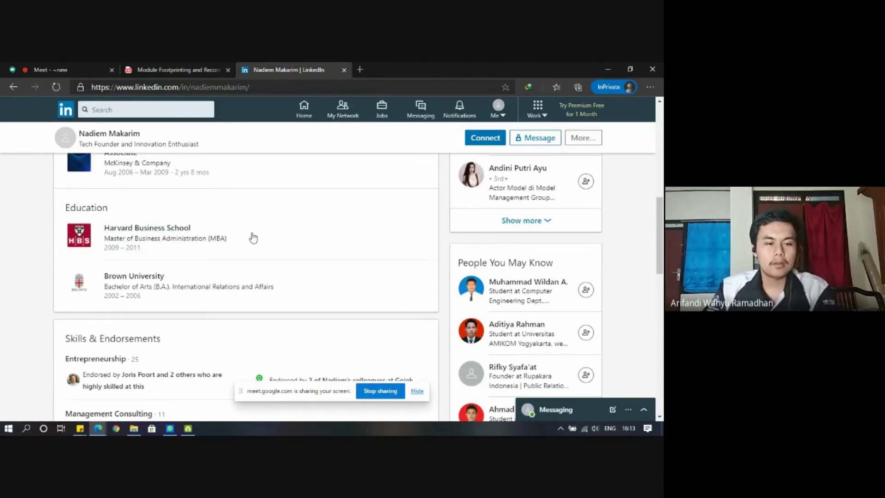
scroll(242, 217, "up", 10)
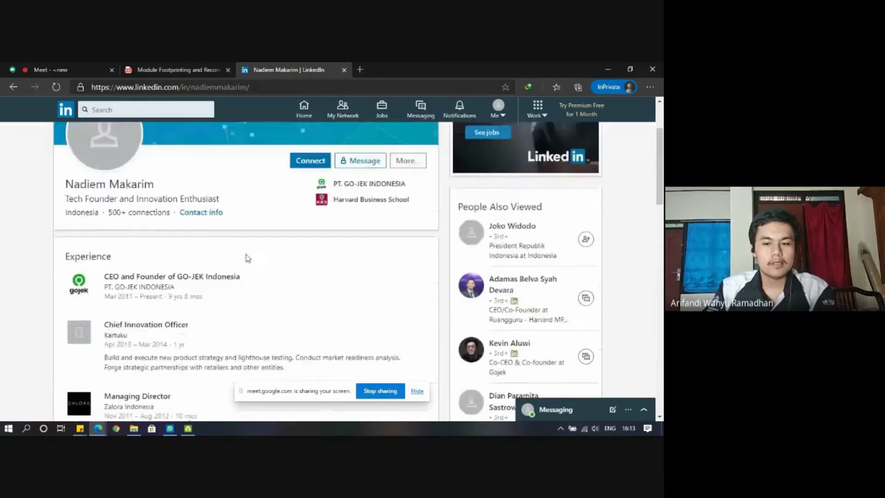
scroll(246, 257, "up", 2)
scroll(241, 269, "down", 2)
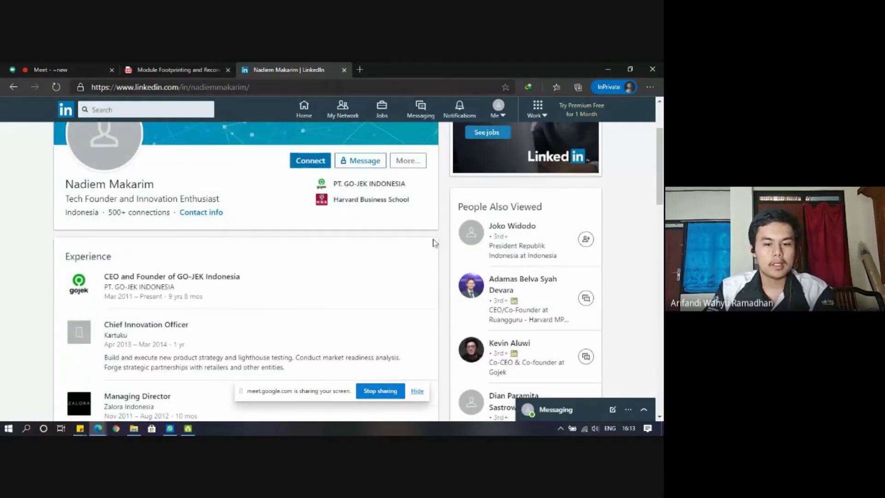
scroll(442, 238, "down", 4)
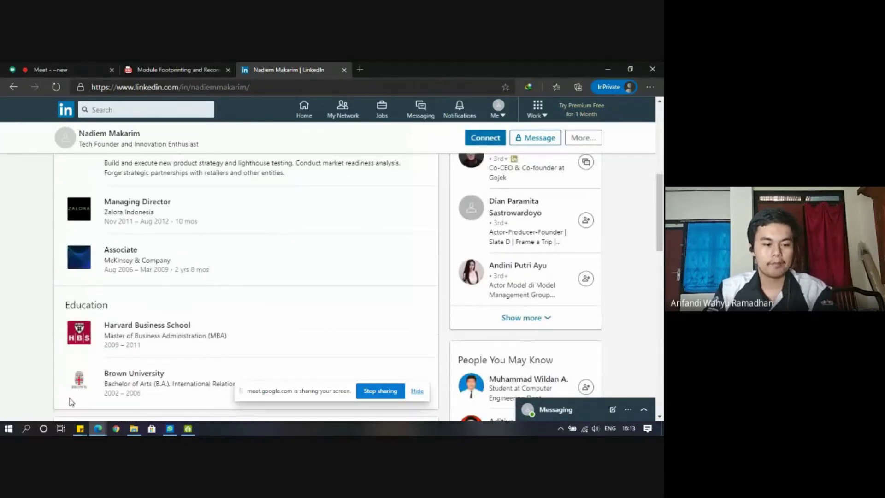
scroll(286, 267, "down", 4)
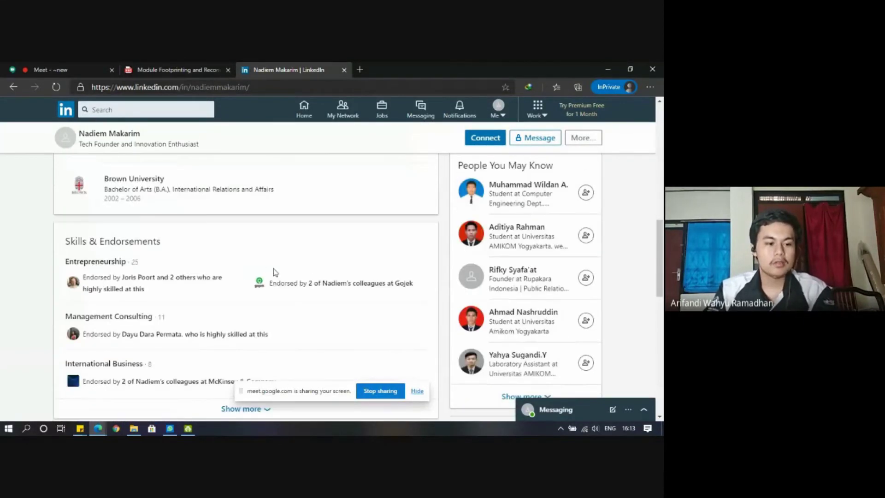
scroll(275, 268, "down", 1)
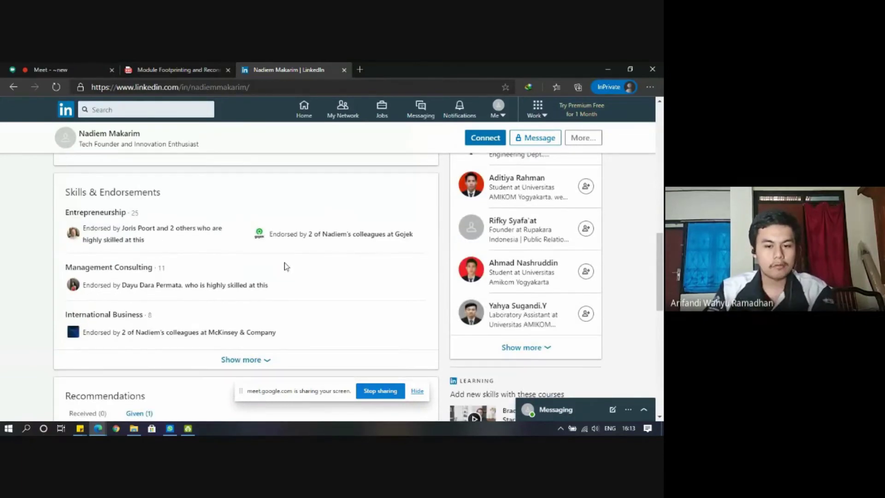
scroll(309, 270, "up", 10)
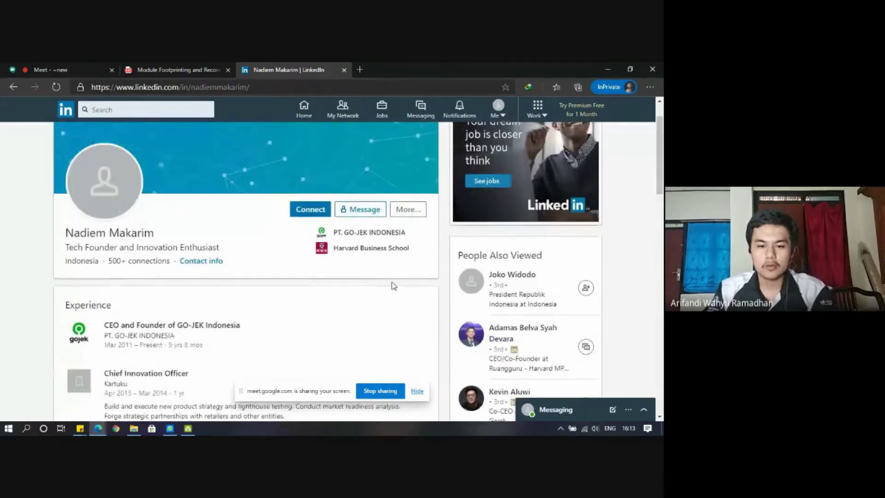
right_click(512, 275)
left_click(528, 282)
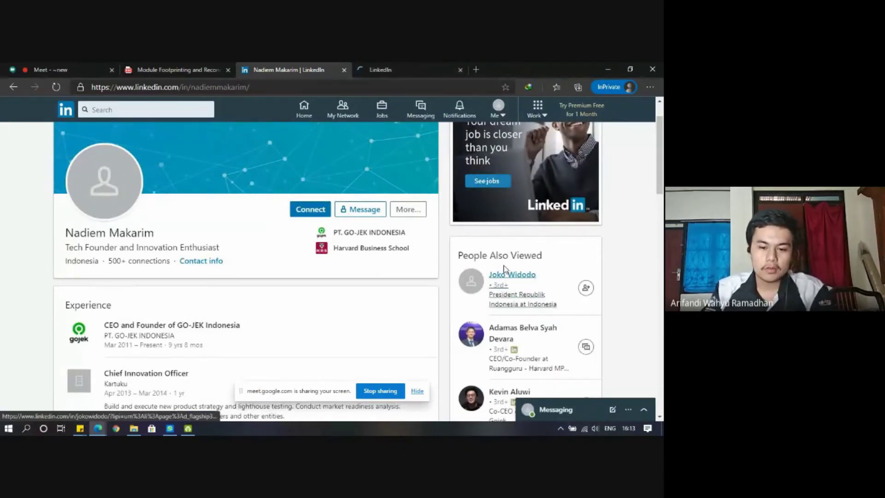
scroll(493, 272, "down", 2)
scroll(485, 263, "down", 2)
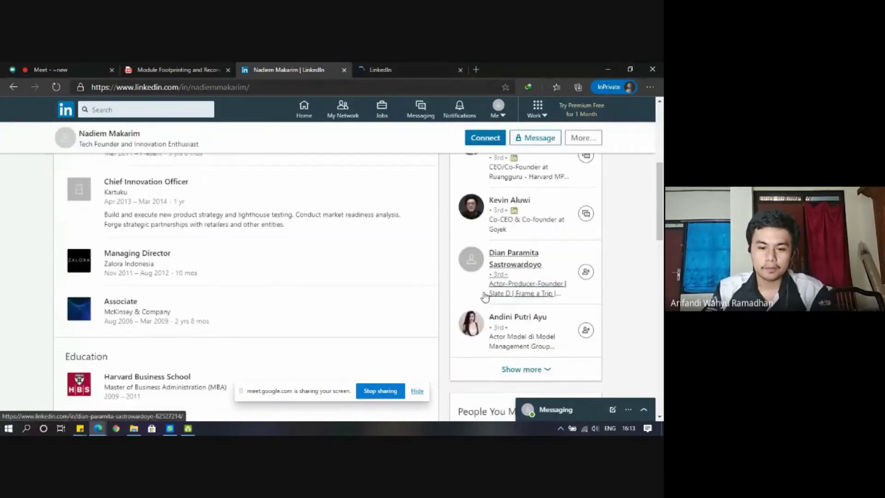
scroll(486, 297, "down", 1)
right_click(495, 300)
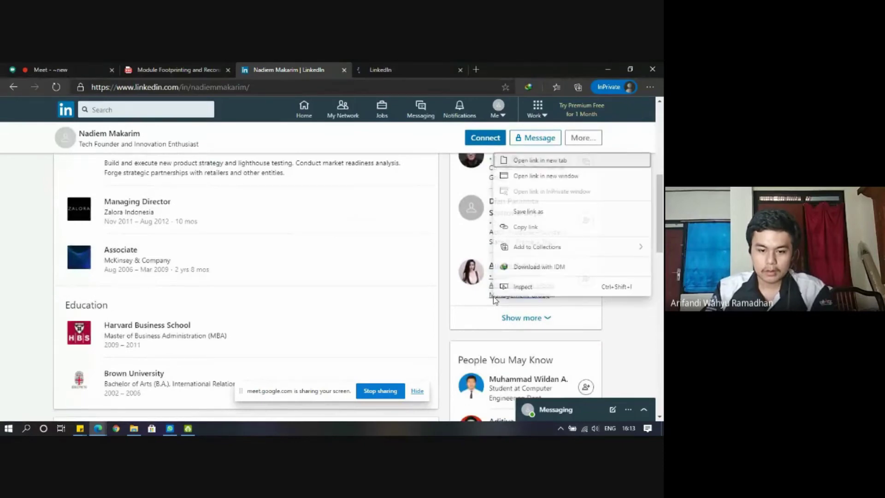
scroll(622, 253, "down", 2)
scroll(613, 259, "down", 6)
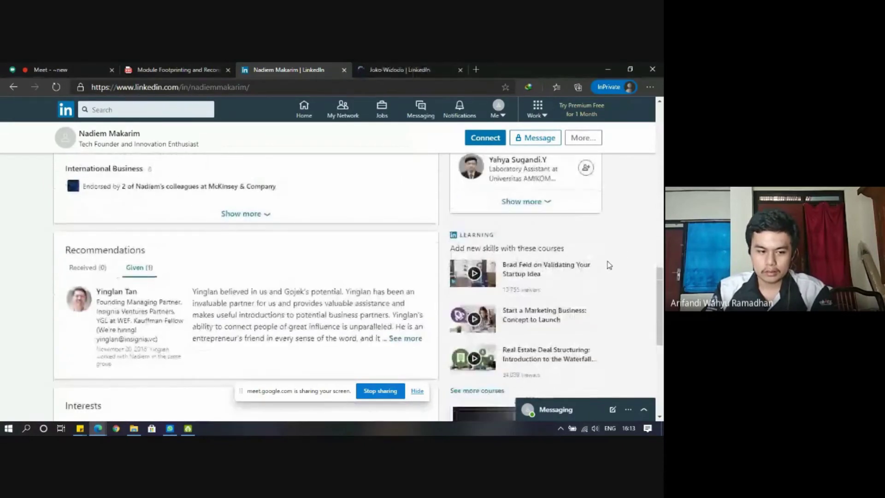
scroll(609, 263, "up", 5)
scroll(604, 259, "up", 10)
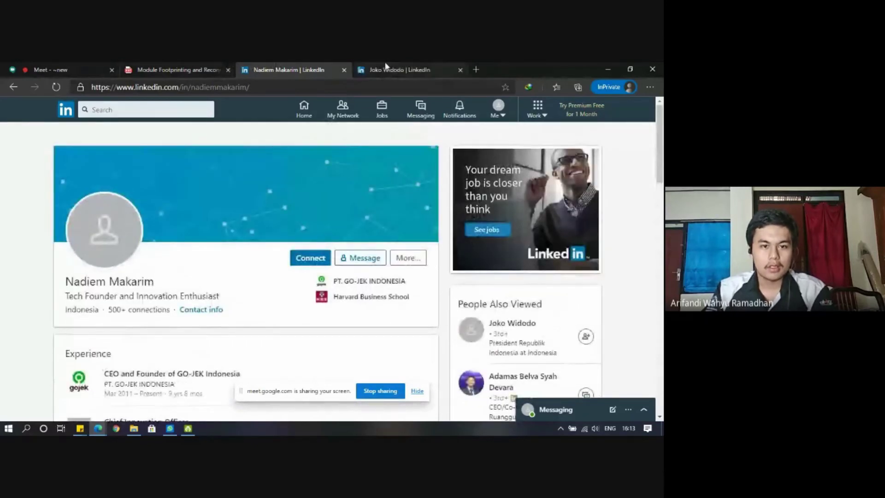
left_click(396, 69)
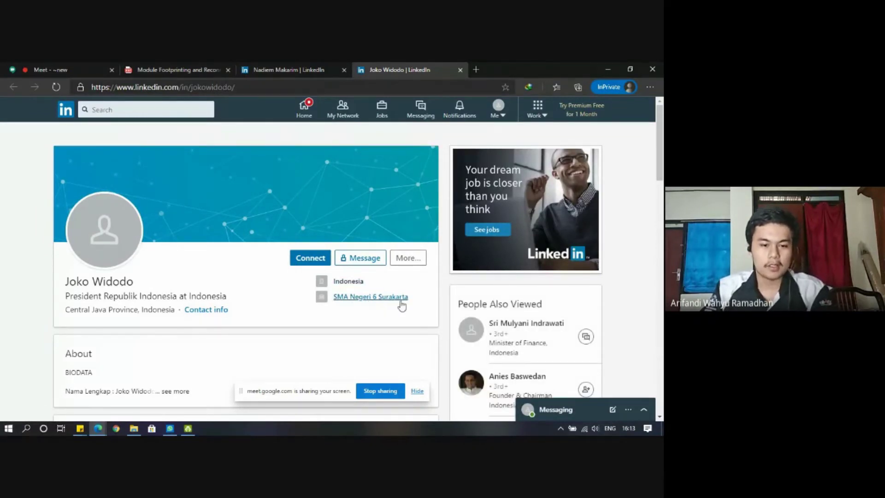
scroll(378, 284, "down", 1)
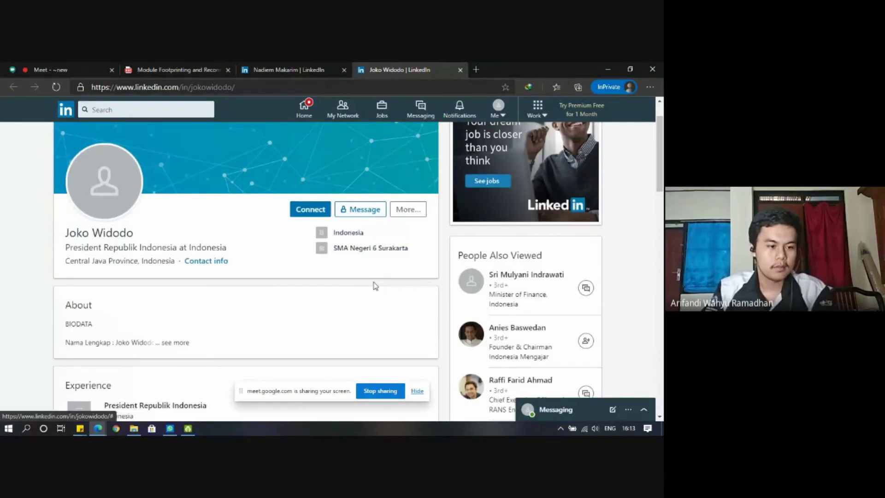
scroll(376, 285, "down", 3)
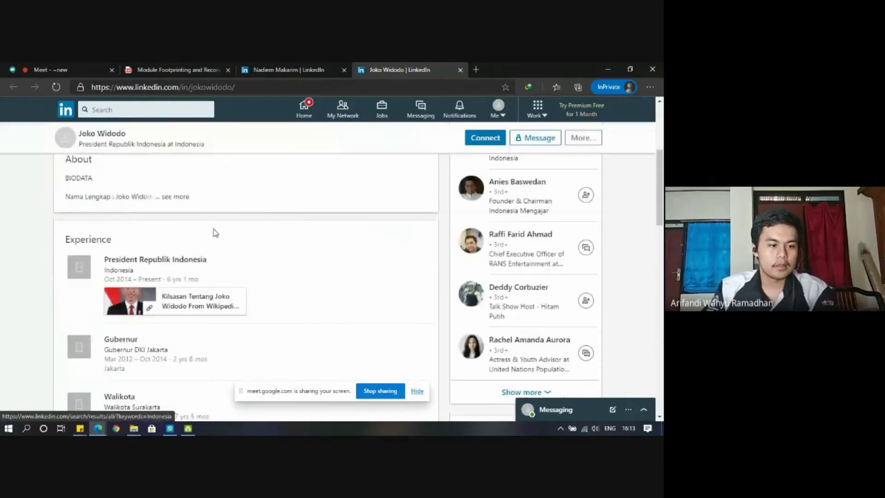
left_click(176, 196)
scroll(49, 217, "up", 1)
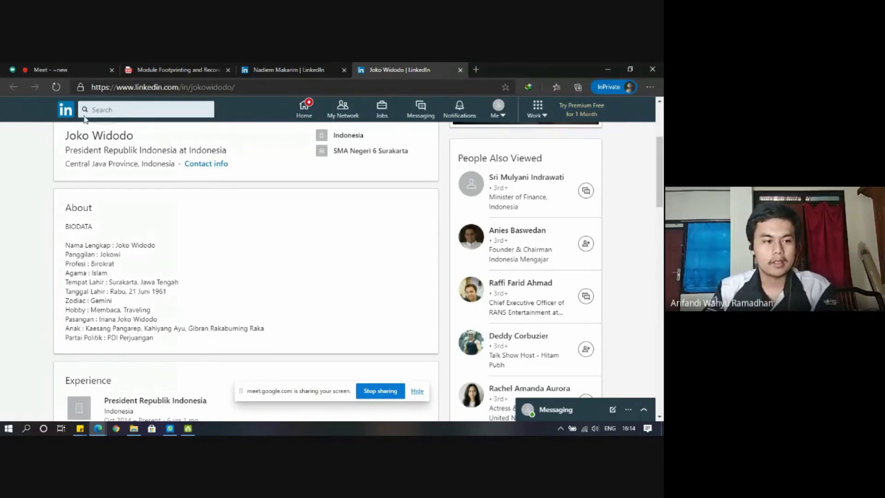
Open a new private tab on the Google homepage.
left_click(475, 70)
type("google.com")
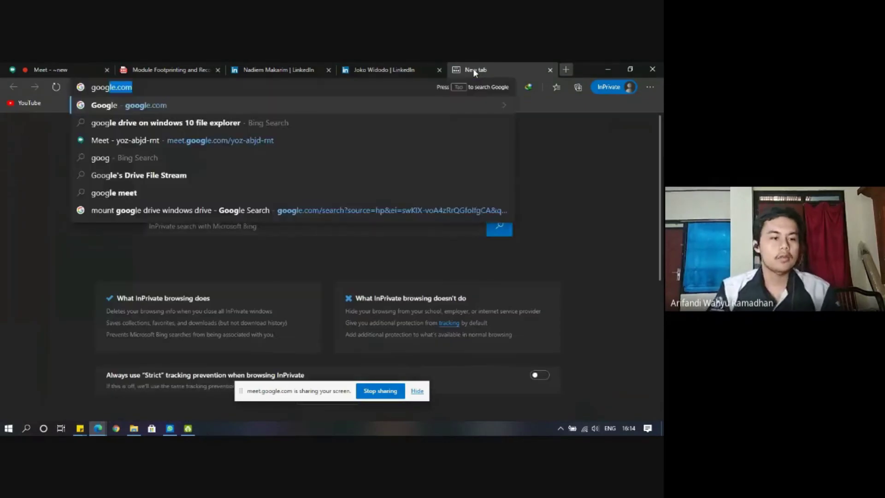
key("Return")
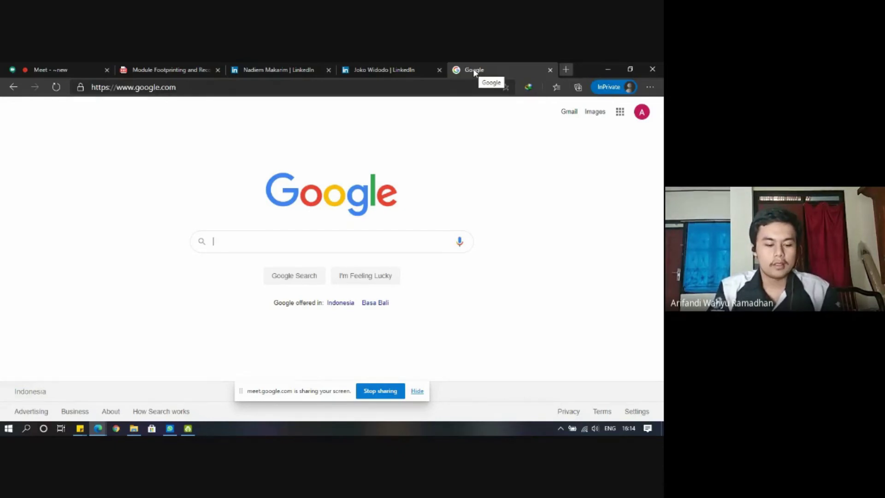
Search Google for the Indonesian Moto2 rider's name and view his knowledge panel.
type("dimas ")
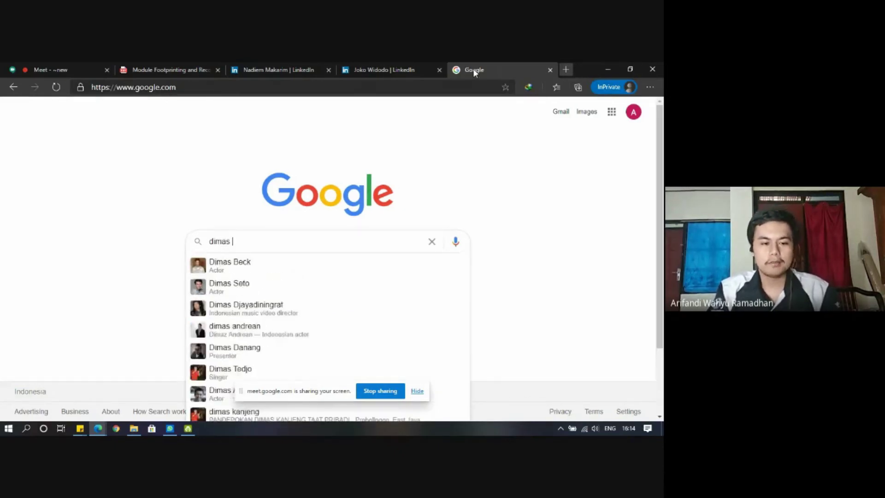
type("pratam")
key("BackSpace")
type("ama")
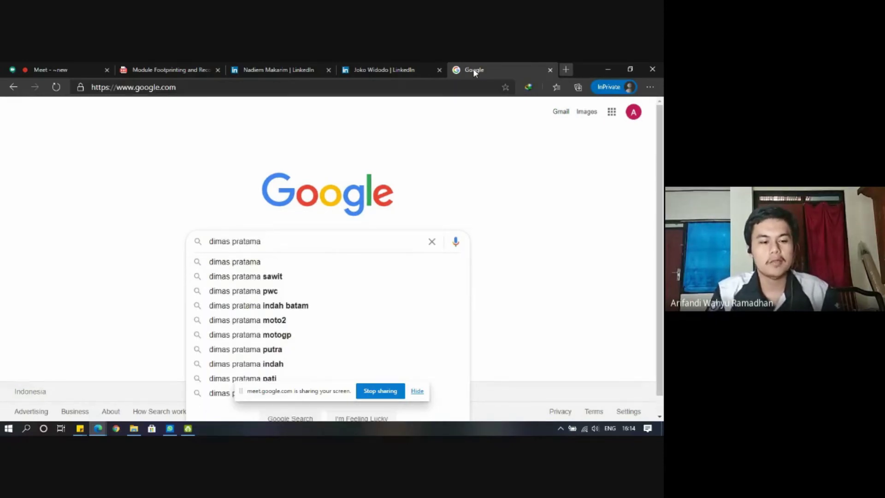
key("Return")
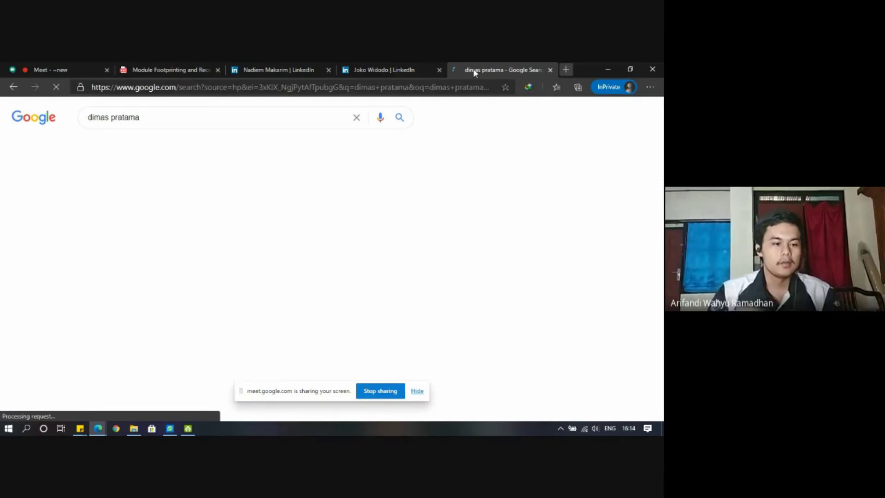
scroll(197, 204, "down", 3)
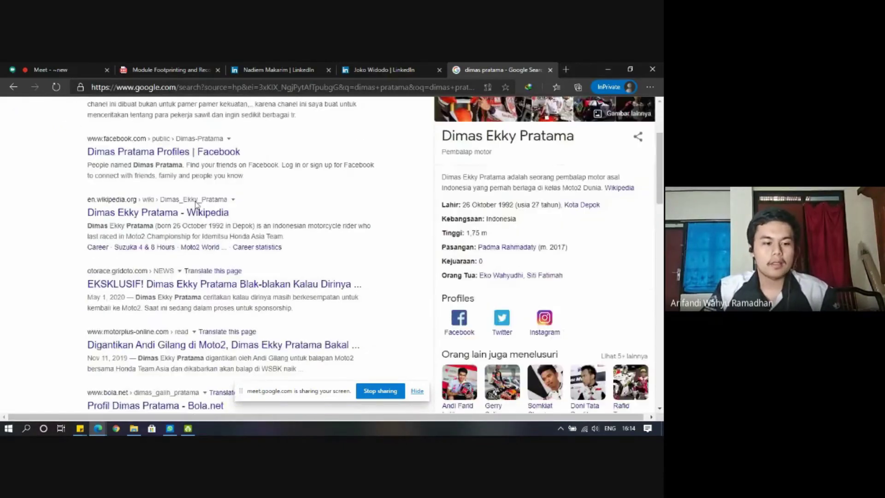
Begin appending the town 'mage' (Magetan) to the rider's name in the search query.
scroll(197, 204, "down", 3)
scroll(189, 157, "up", 5)
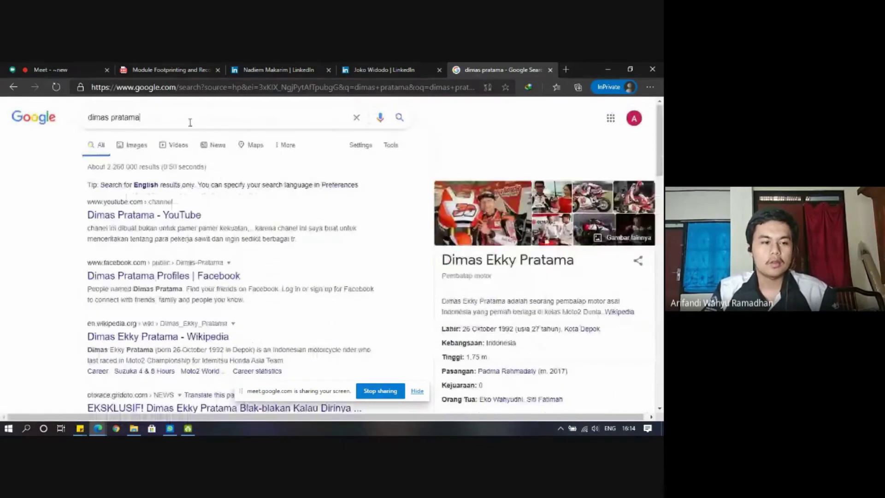
left_click(190, 122)
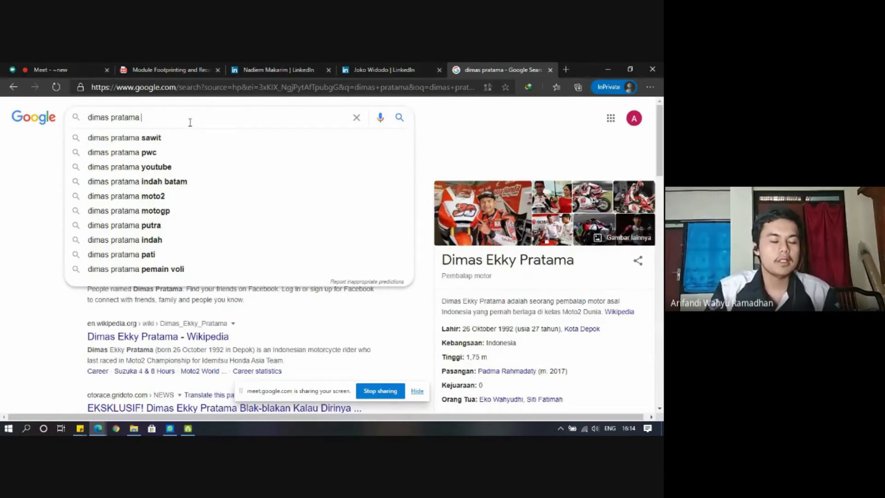
type("magetan")
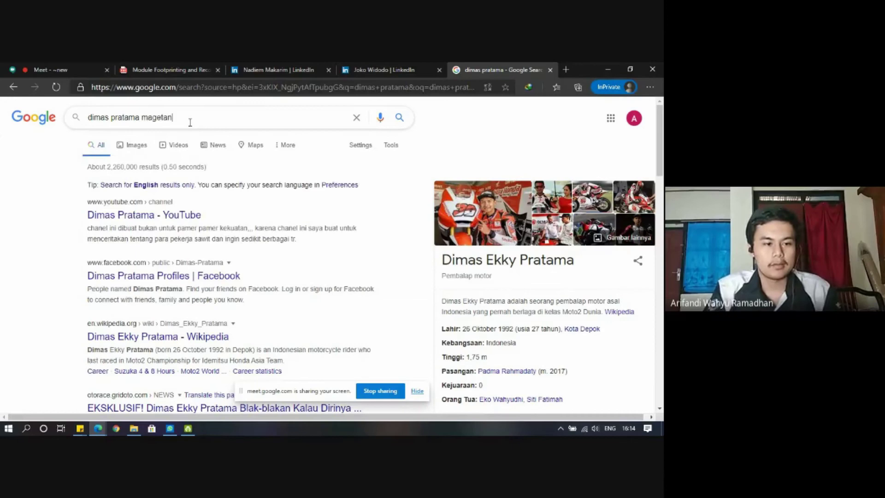
Run the name search narrowed to Magetan and scan the Facebook and Bukalapak results.
key("Return")
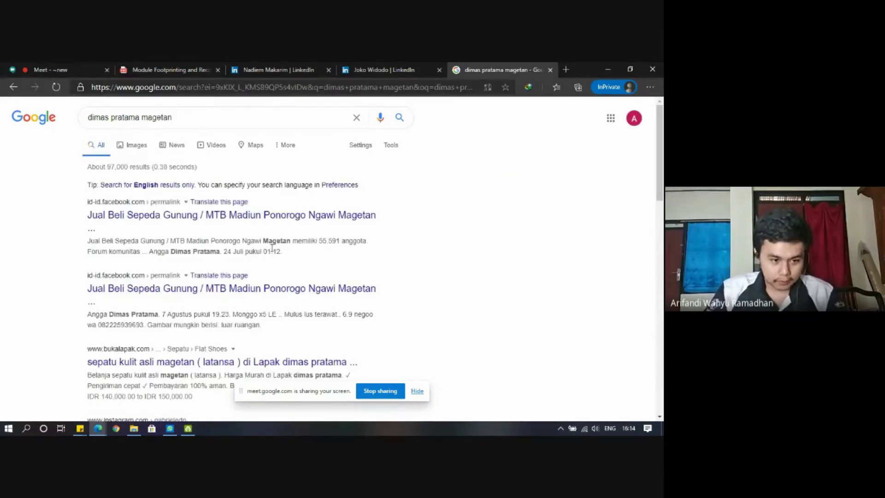
scroll(277, 247, "down", 3)
scroll(318, 235, "up", 2)
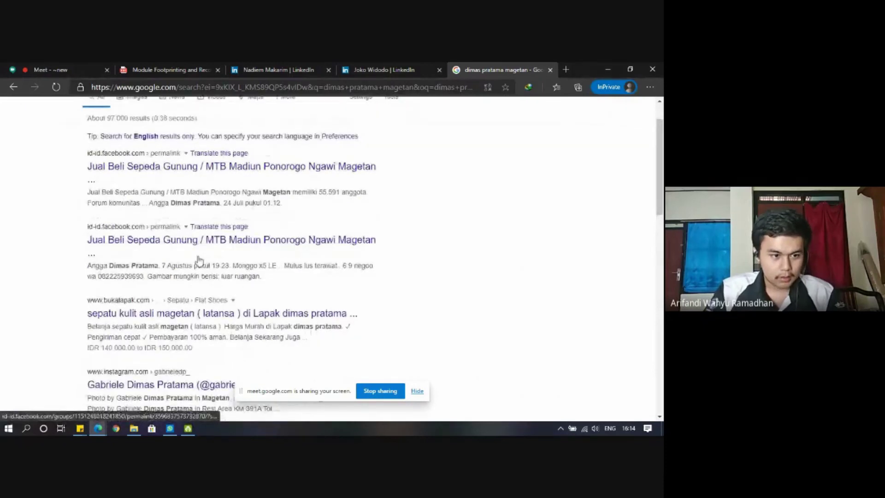
scroll(138, 226, "up", 1)
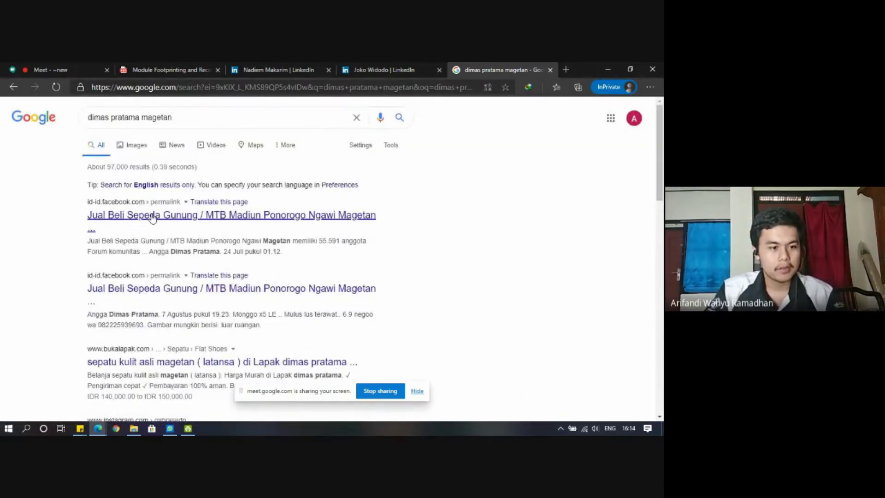
scroll(148, 248, "down", 1)
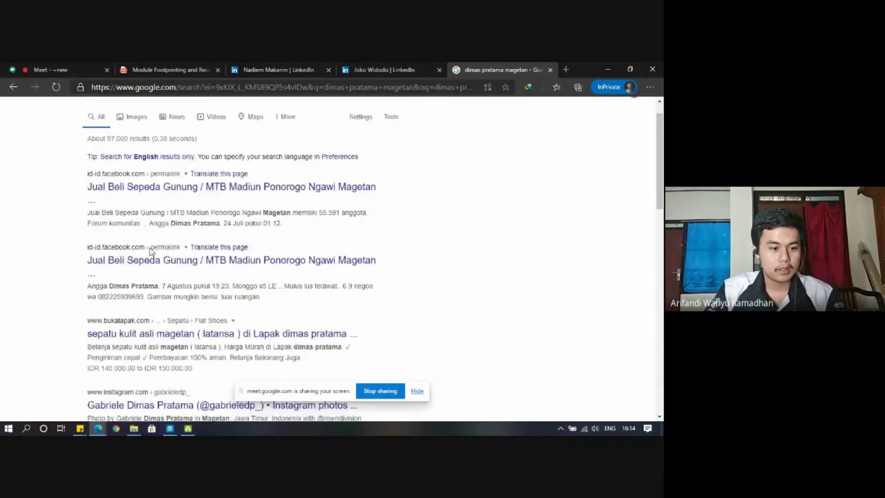
scroll(150, 251, "up", 1)
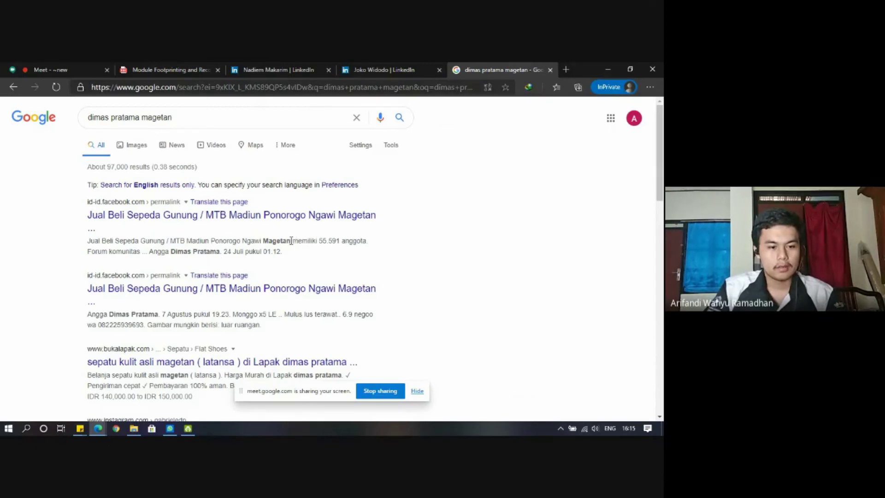
Highlight the place names in the first result snippet, then clear the highlight.
mouse_move(291, 240)
left_mouse_down()
mouse_move(242, 242)
mouse_move(294, 238)
left_mouse_up()
left_click(232, 243)
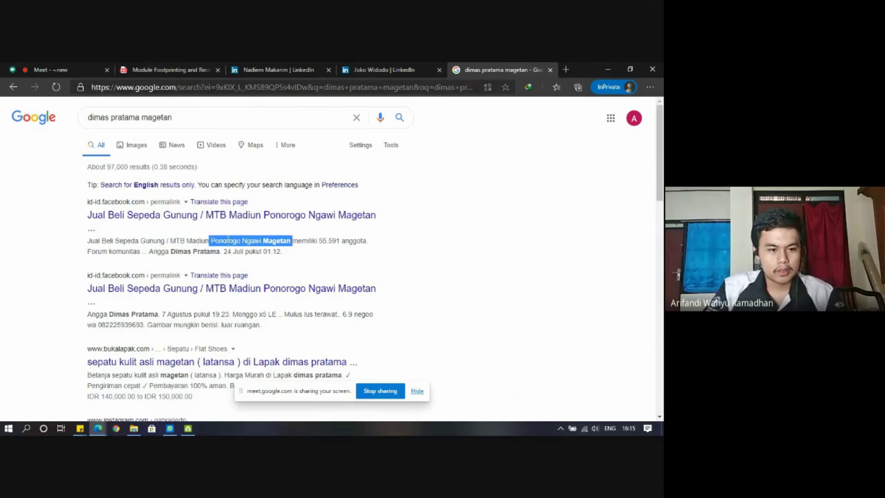
left_click(287, 239)
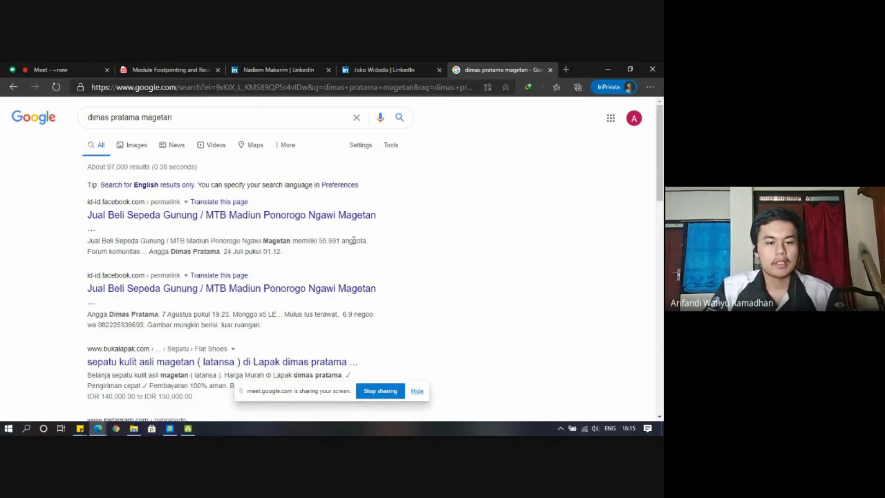
left_click(226, 119)
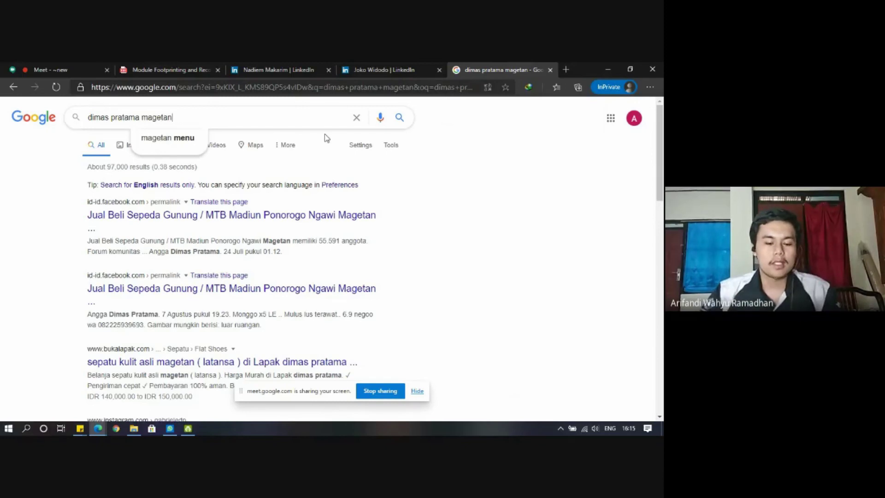
Replace the query with the education minister's name and open his English Wikipedia article.
key("BackSpace")
key("BackSpace")
key("BackSpace")
key("BackSpace")
key("BackSpace")
key("BackSpace")
key("BackSpace")
key("BackSpace")
key("BackSpace")
key("BackSpace")
key("BackSpace")
key("BackSpace")
key("BackSpace")
key("BackSpace")
key("BackSpace")
key("BackSpace")
key("BackSpace")
key("BackSpace")
key("BackSpace")
key("BackSpace")
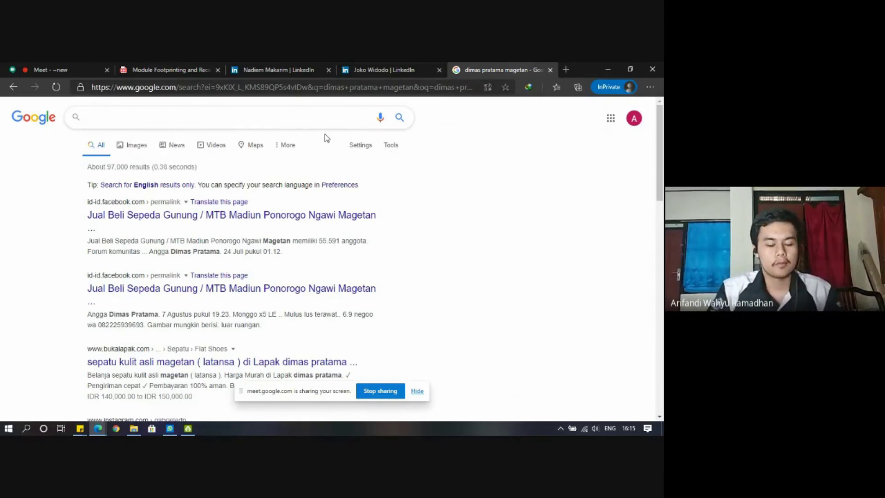
type("nadiem m")
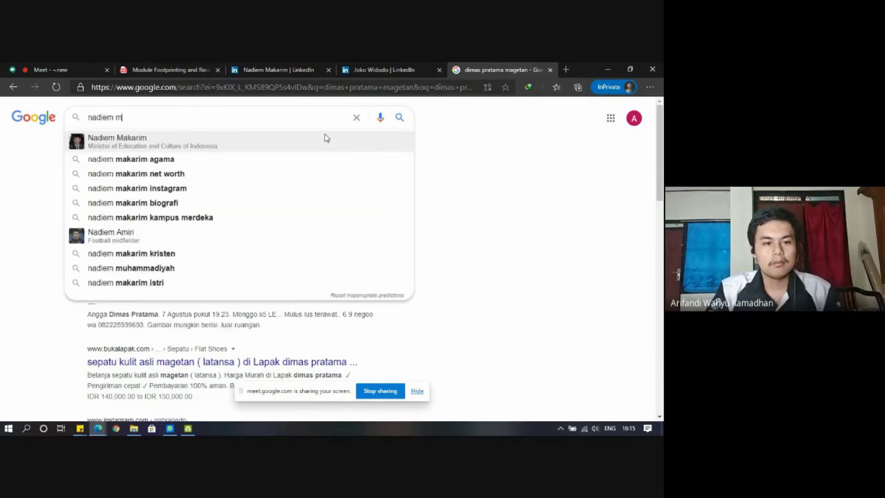
type("akarim")
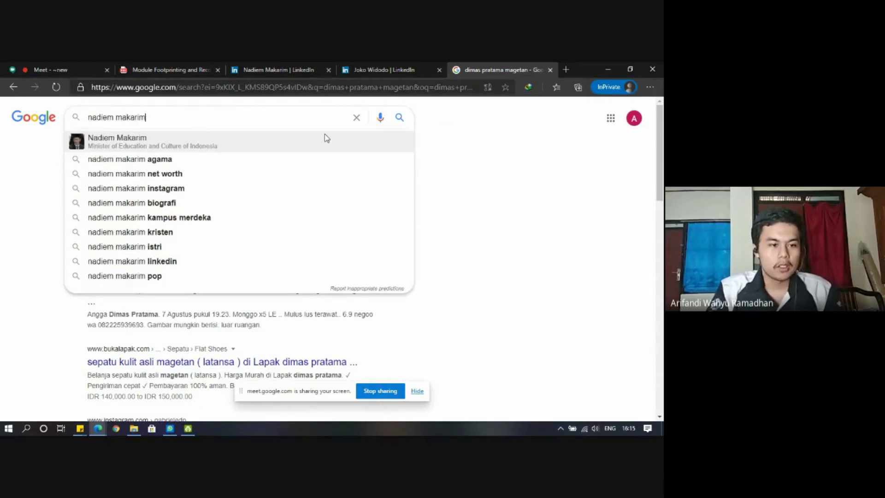
key("Return")
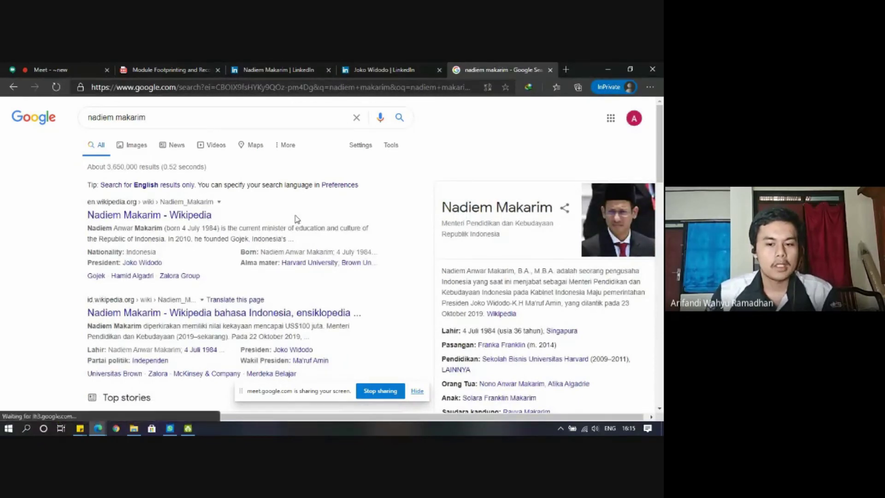
left_click(180, 215)
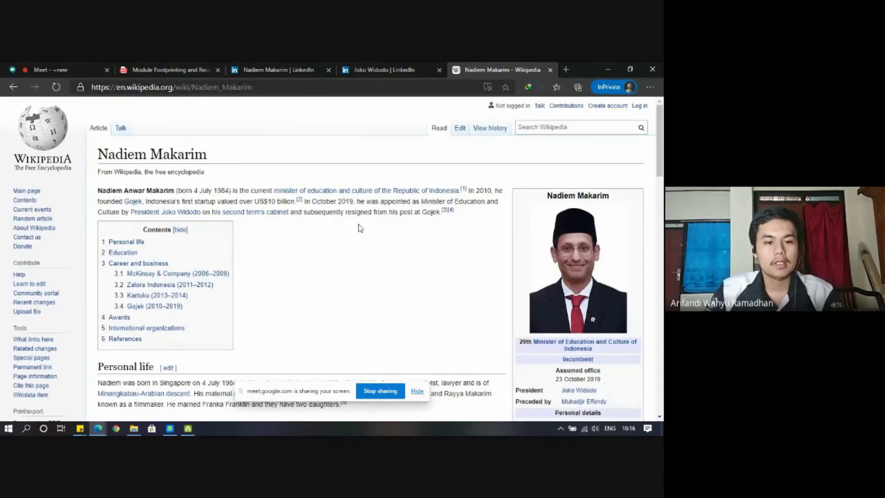
Read the minister's Wikipedia article, then close it and the President's LinkedIn tab.
scroll(389, 243, "down", 1)
scroll(391, 246, "down", 2)
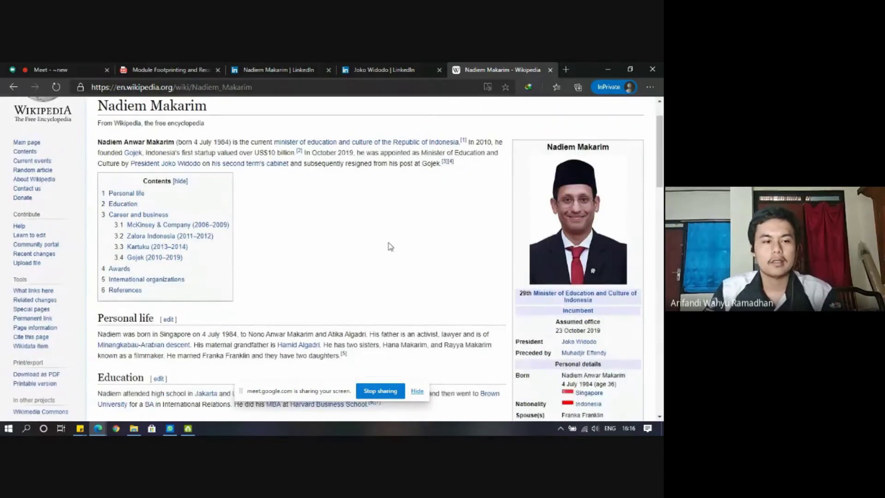
scroll(389, 249, "up", 3)
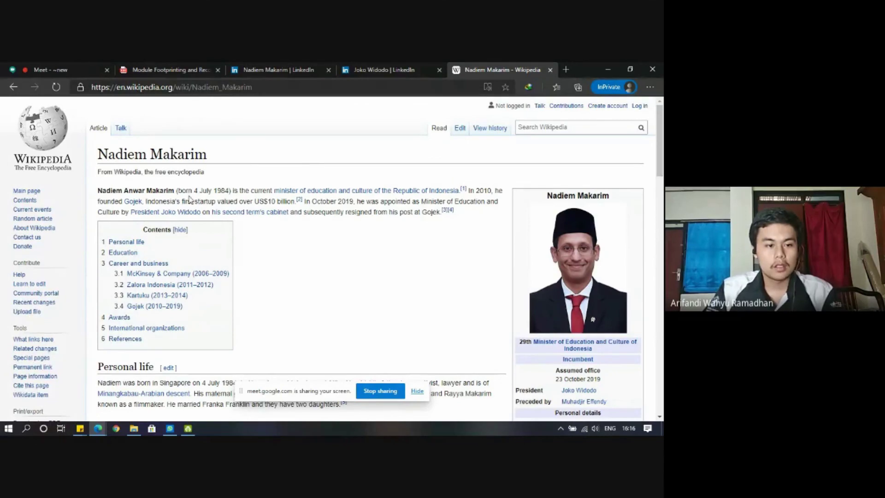
right_click(272, 207)
left_click(260, 269)
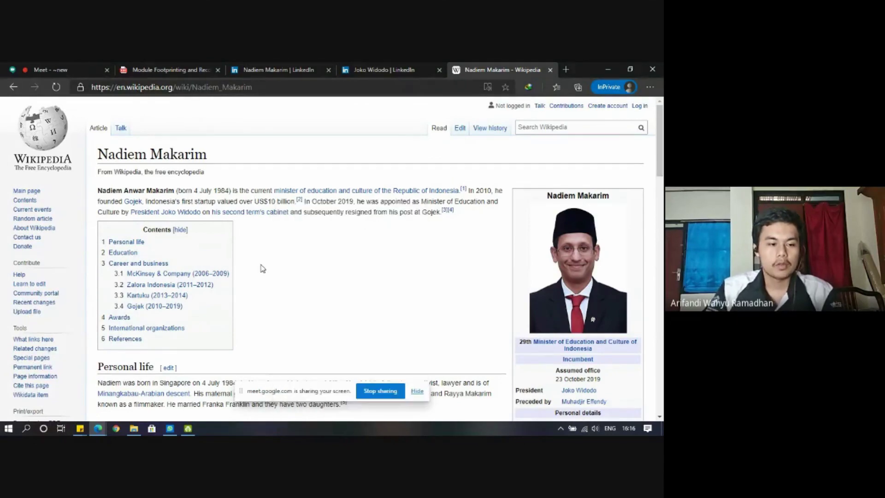
scroll(262, 267, "down", 1)
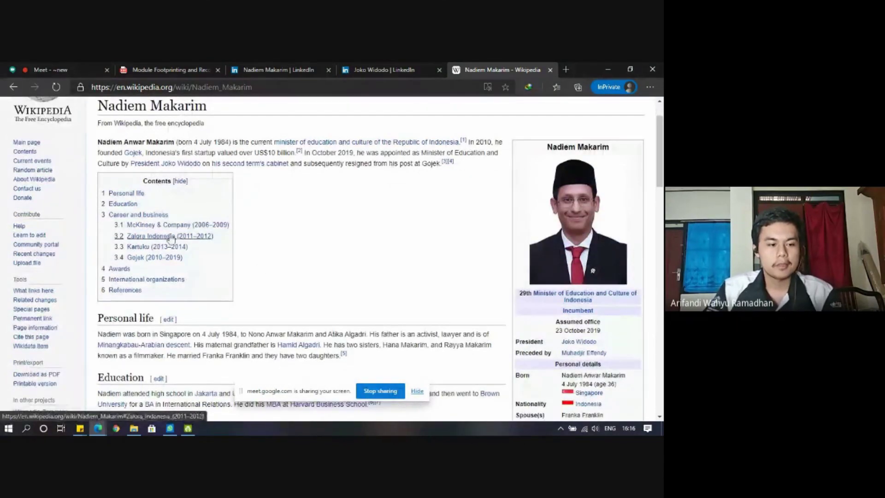
scroll(367, 234, "down", 3)
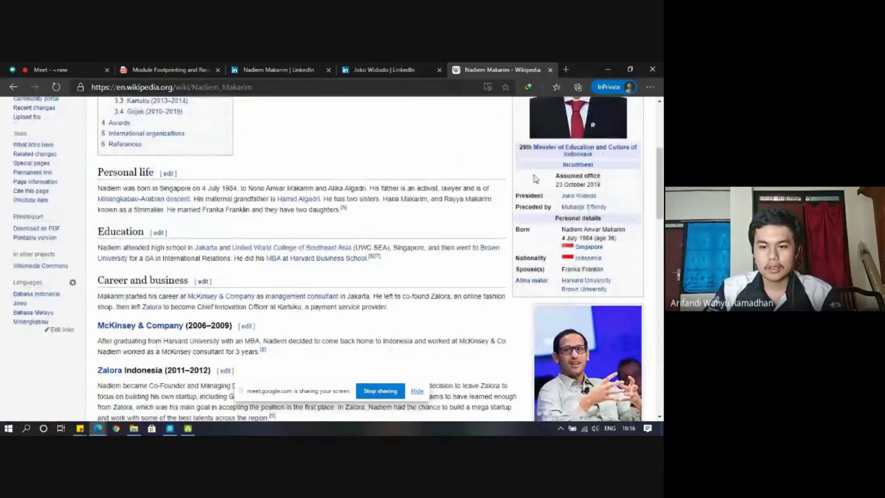
scroll(461, 207, "down", 2)
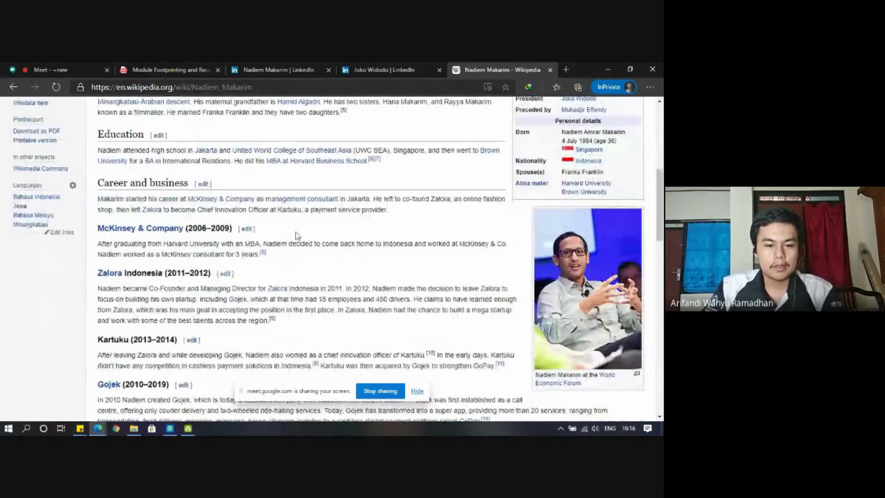
scroll(325, 235, "down", 4)
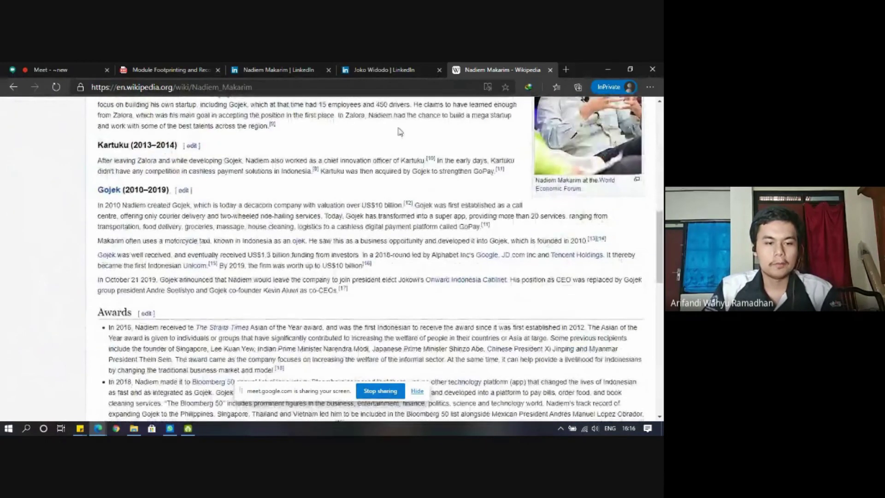
left_click(550, 70)
left_click(460, 70)
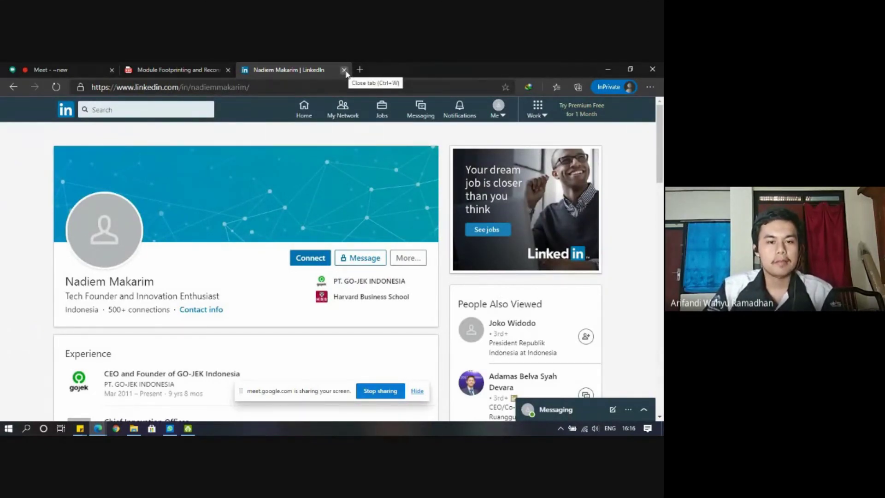
Switch to the Footprinting and Reconnaissance PDF and scroll up to page 19's Lab 3 heading.
left_click(197, 70)
scroll(369, 226, "up", 3)
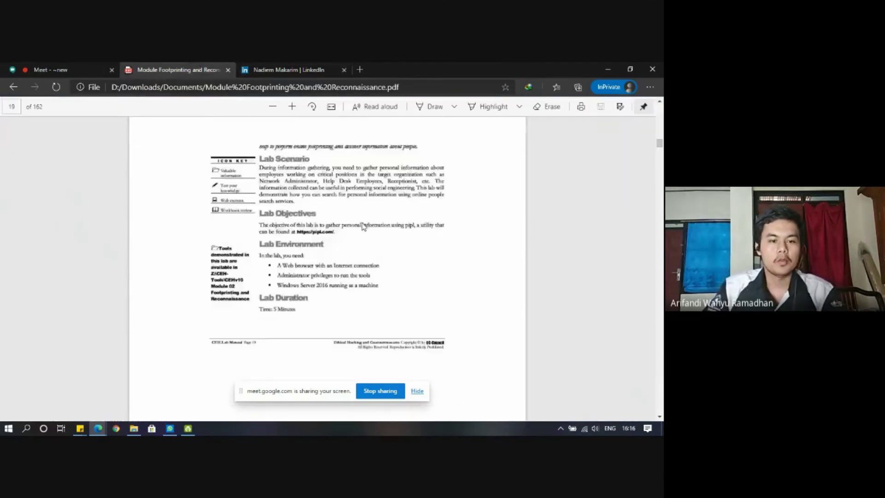
scroll(369, 226, "up", 1)
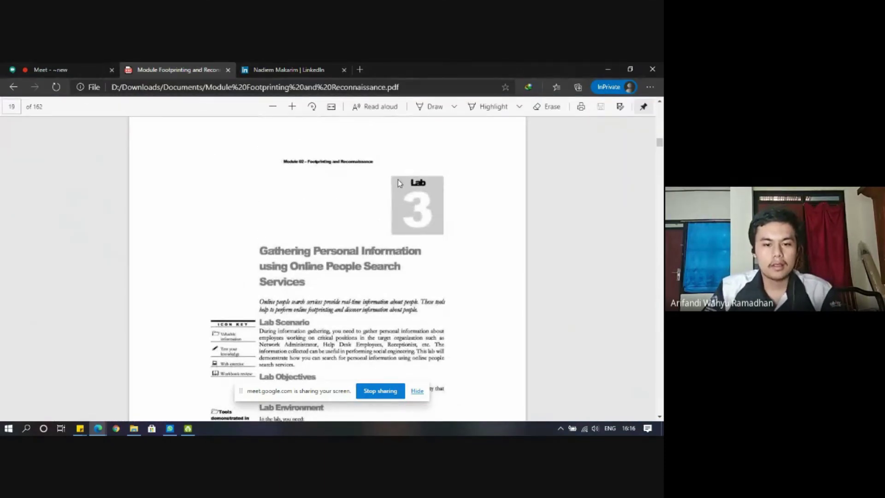